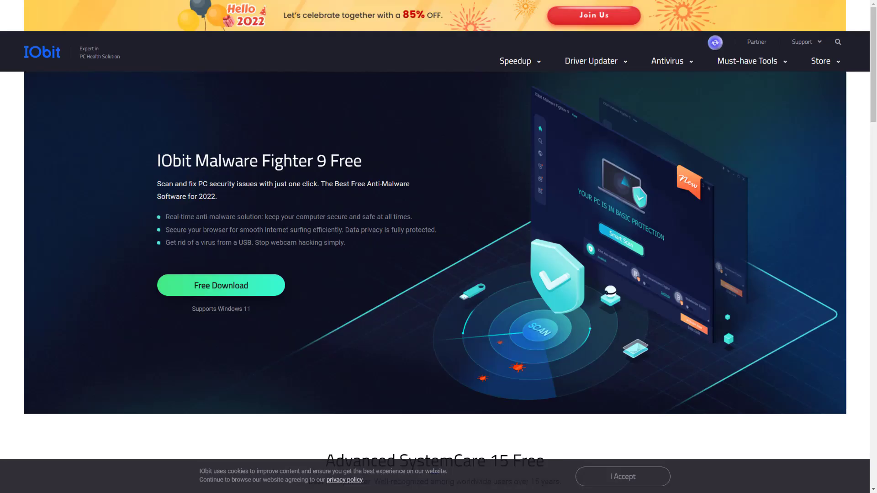
Step: Scroll the IObit homepage down to the World-wide Awards and back, then move Malware Fighter 9.1 left
left_click_drag(195, 161, 346, 160)
left_click(379, 201)
scroll(397, 209, "down", 8)
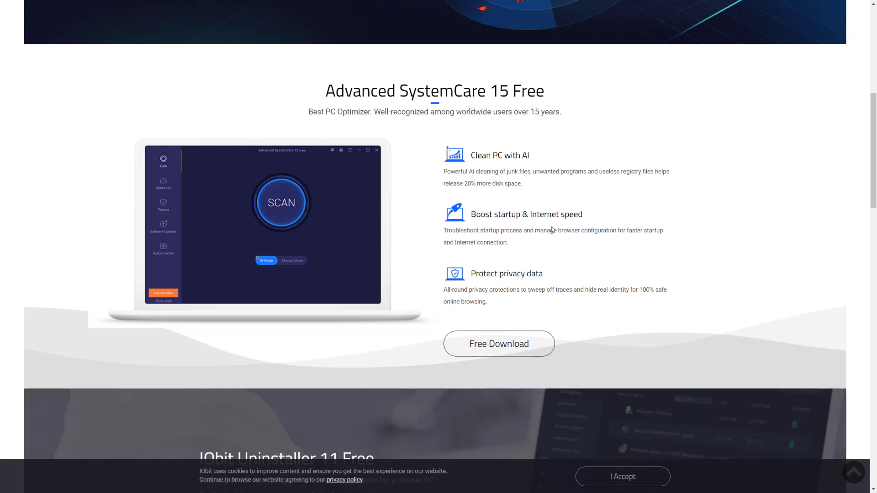
scroll(434, 251, "down", 12)
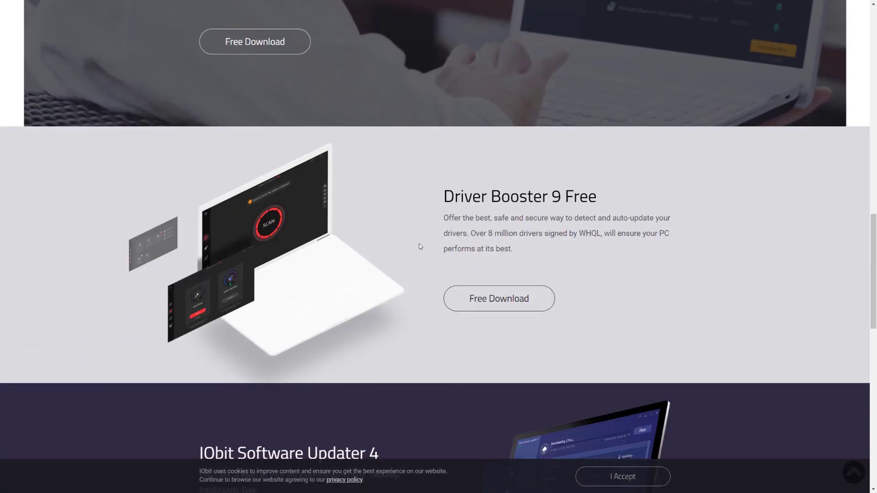
scroll(419, 244, "down", 4)
scroll(349, 245, "down", 5)
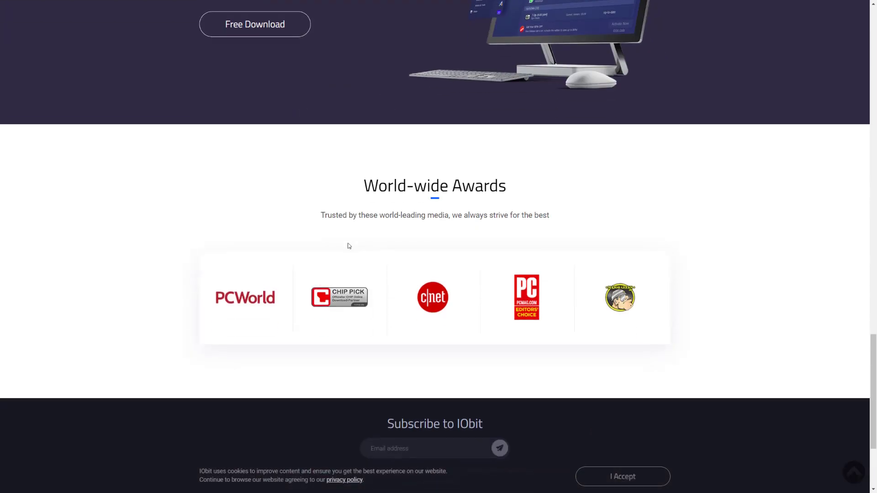
scroll(356, 241, "up", 18)
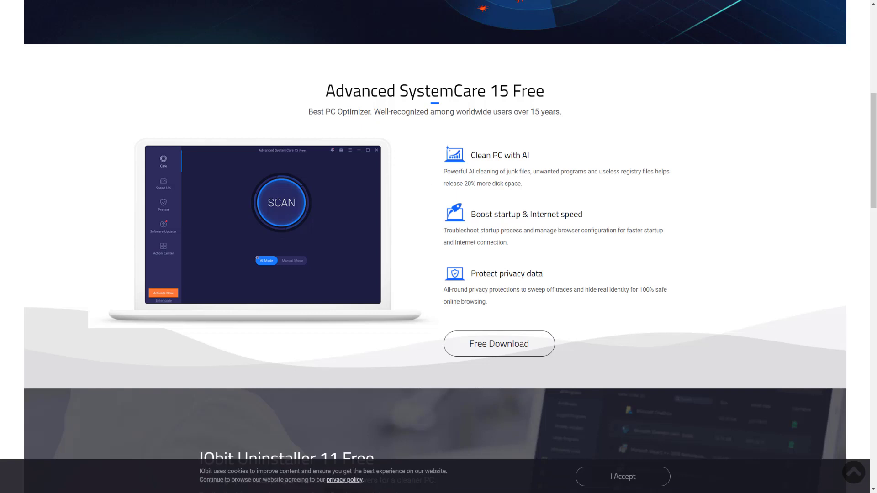
left_click_drag(539, 108, 591, 116)
Step: Go from Malware Fighter's Scan page to Browser Protect, which shows Surfing Protection off, and nudge the window right
scroll(546, 91, "up", 8)
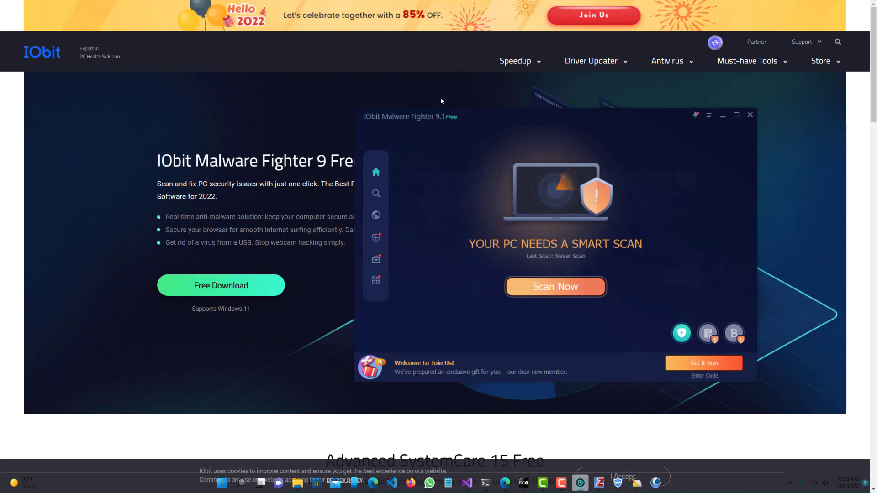
scroll(460, 95, "down", 3)
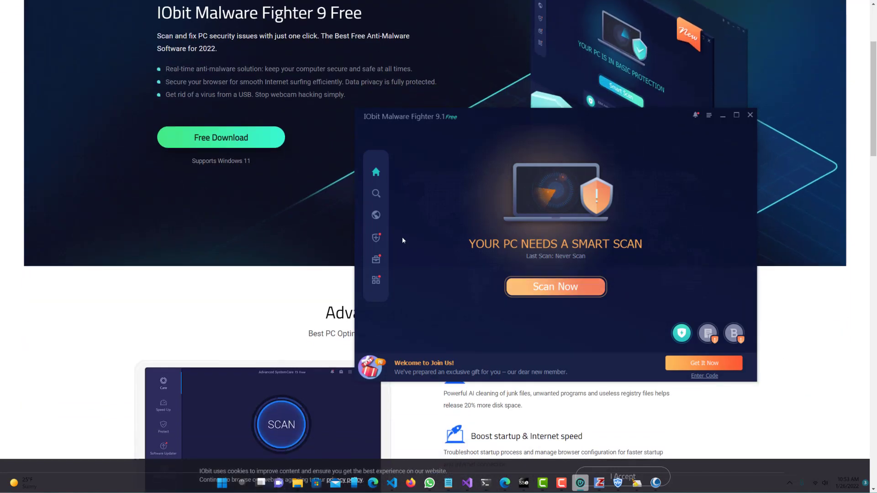
left_click(376, 193)
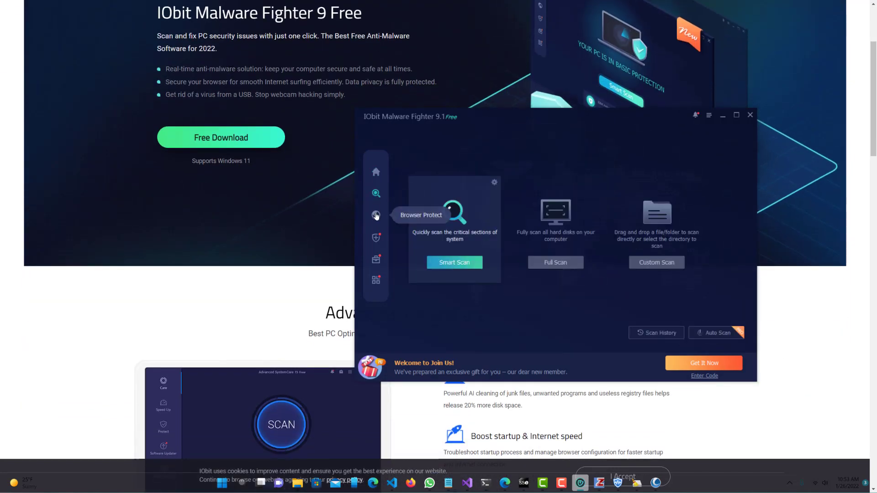
left_click(376, 215)
scroll(321, 244, "down", 2)
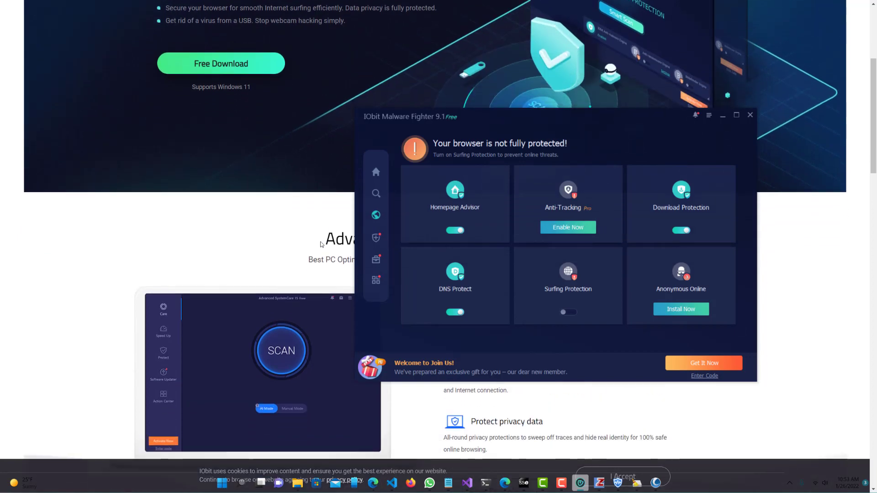
scroll(321, 245, "up", 5)
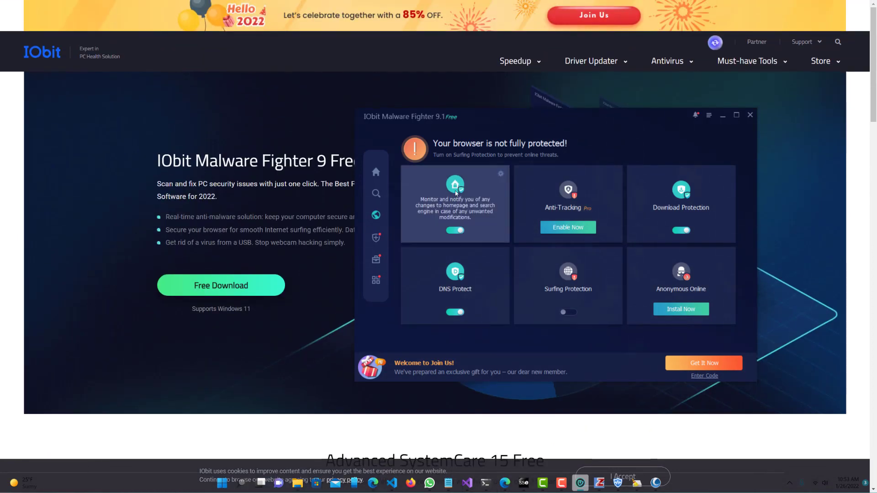
left_click_drag(485, 118, 511, 116)
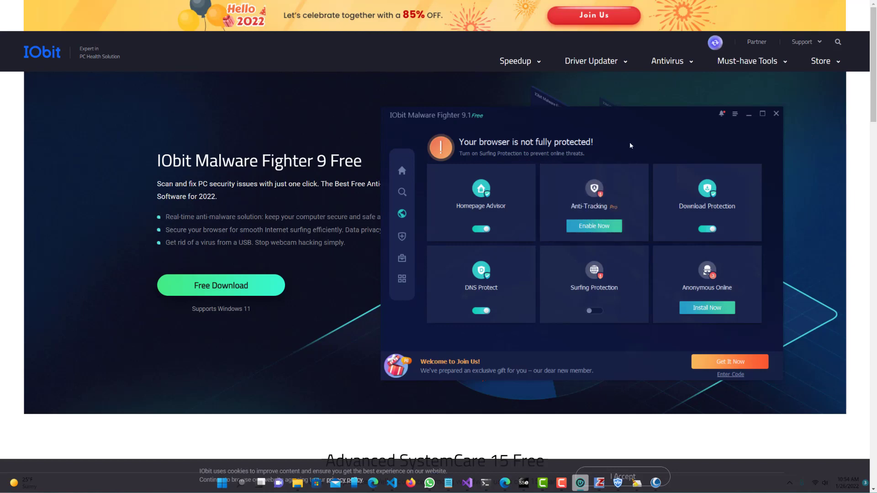
Step: Minimize IObit Malware Fighter to reveal the WiseCleaner Wise Care 365 page
left_click(746, 117)
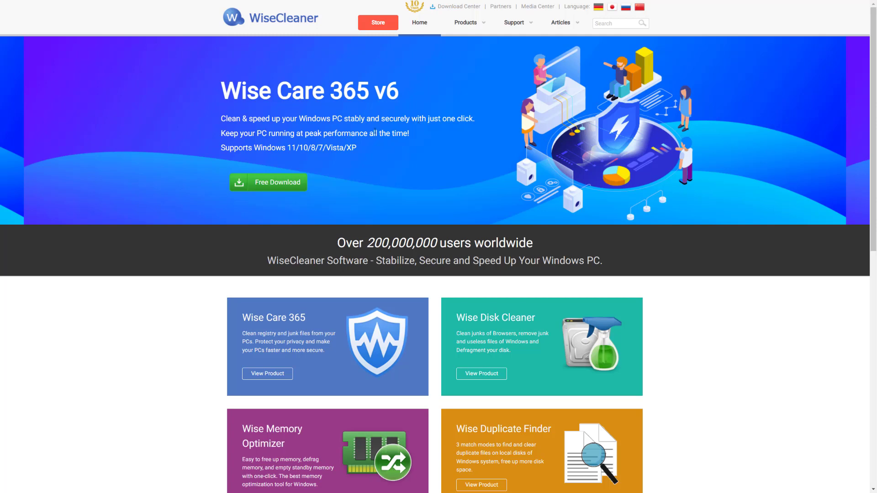
scroll(634, 169, "down", 3)
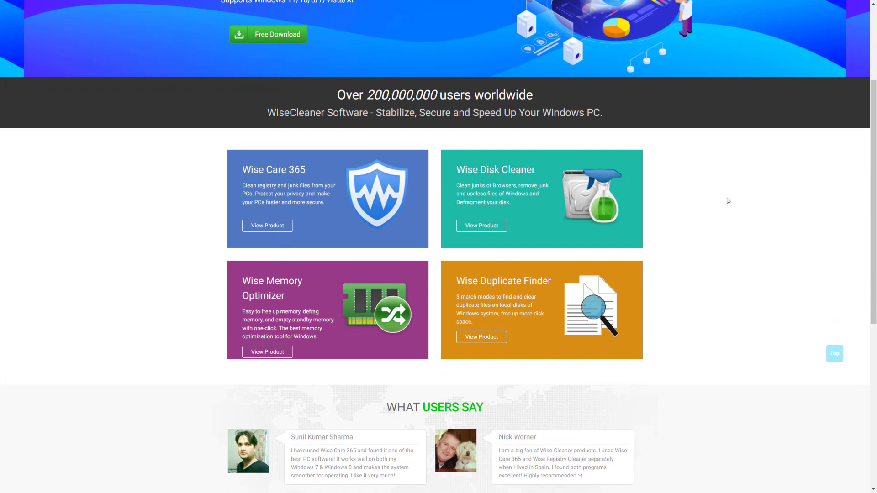
scroll(729, 201, "down", 7)
scroll(715, 208, "up", 10)
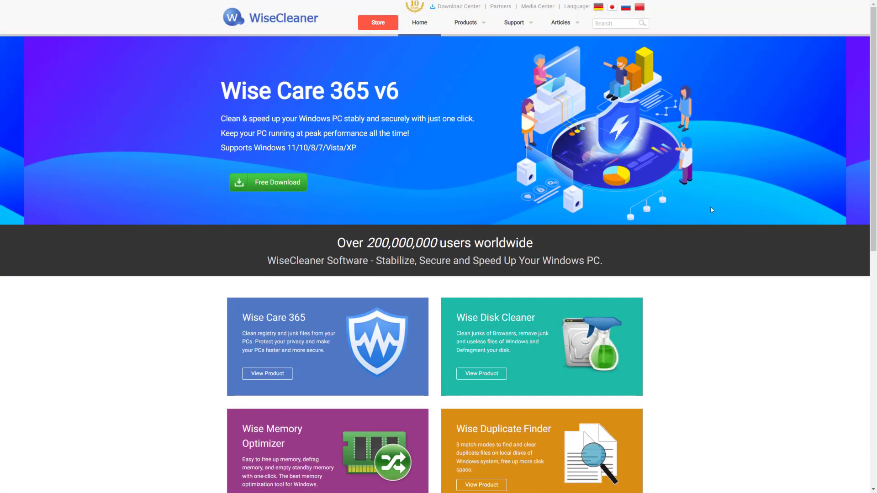
scroll(667, 225, "down", 3)
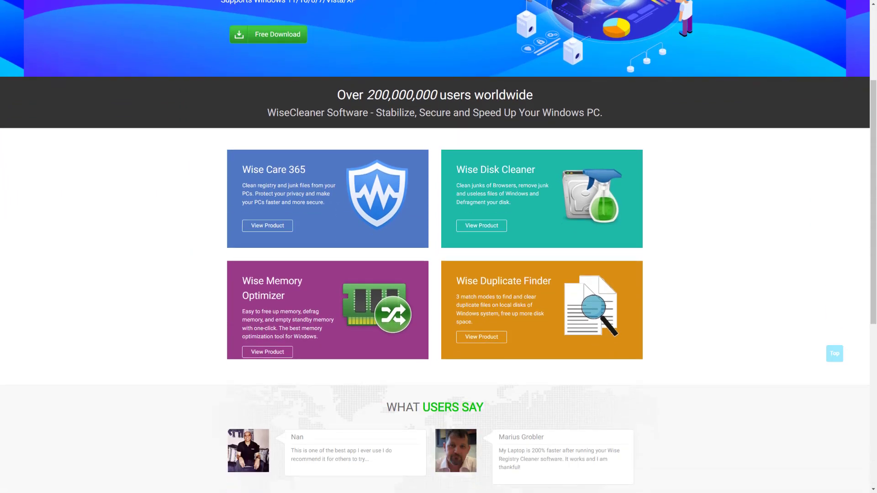
Step: Open Wise Care 365, go to System Cleaner, browse Common Cleaner, and open Big Files Manager
left_click(617, 484)
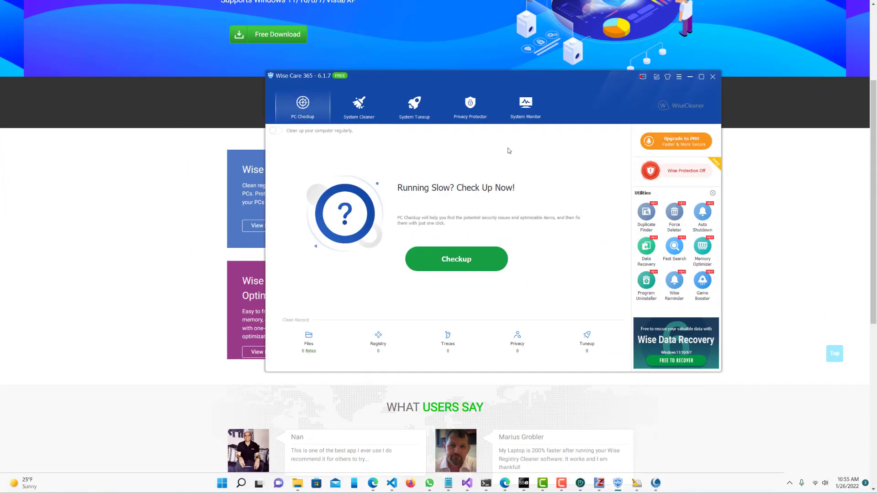
left_click_drag(563, 82, 535, 73)
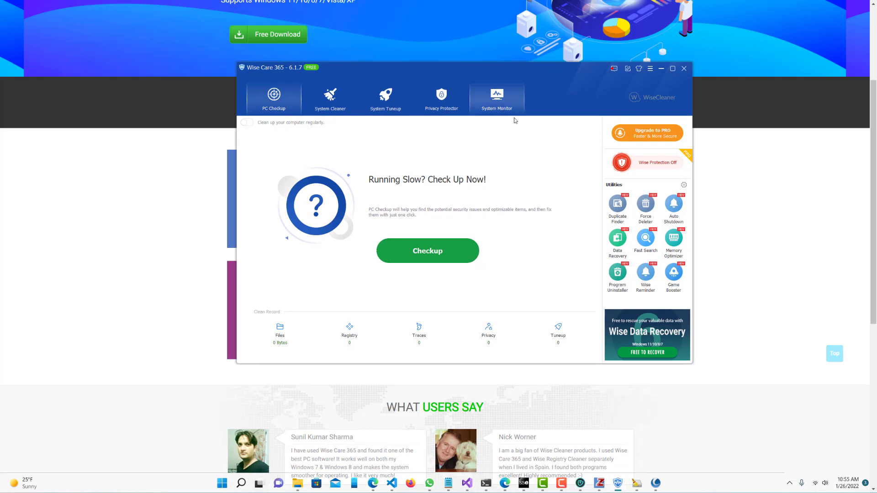
left_click(330, 99)
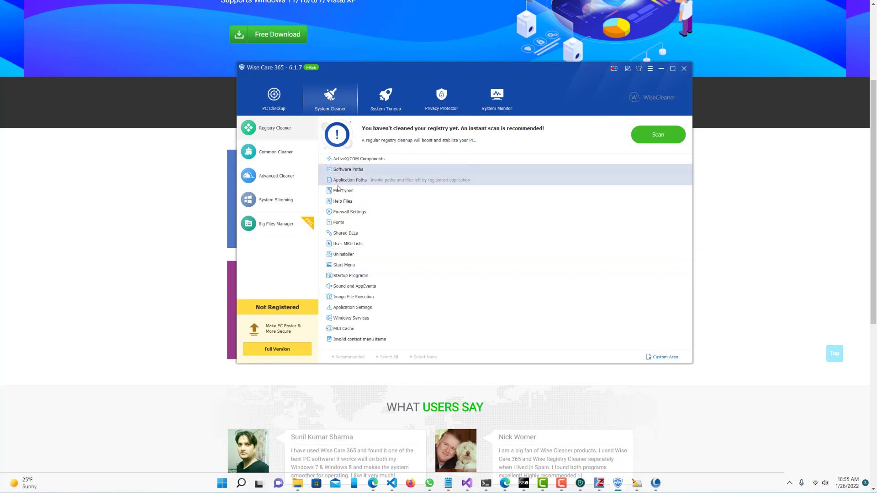
left_click(276, 162)
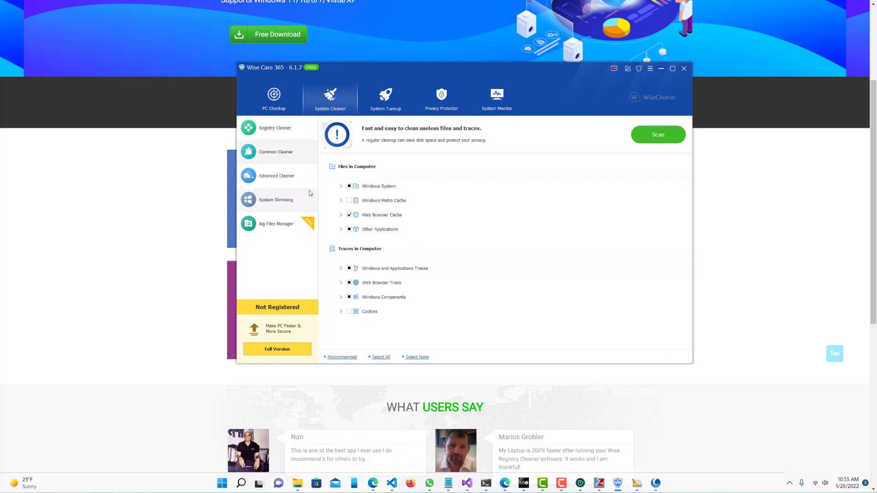
left_click(246, 136)
left_click(267, 153)
left_click(296, 229)
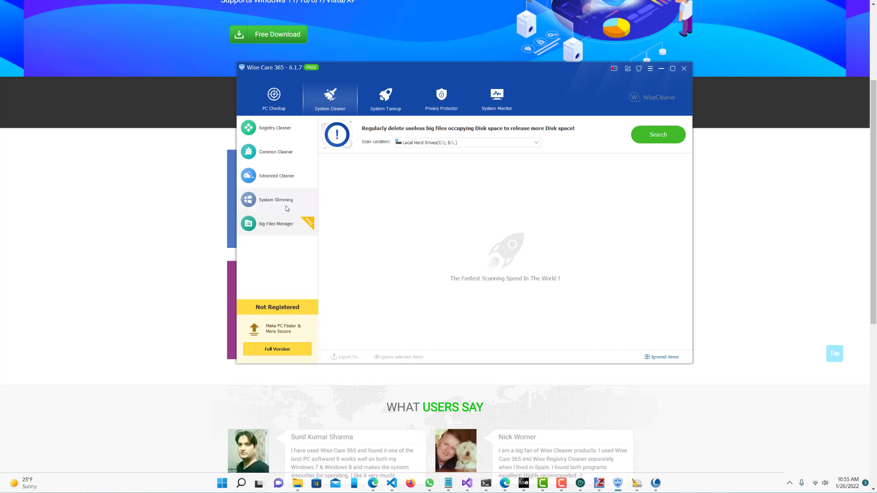
left_click(286, 209)
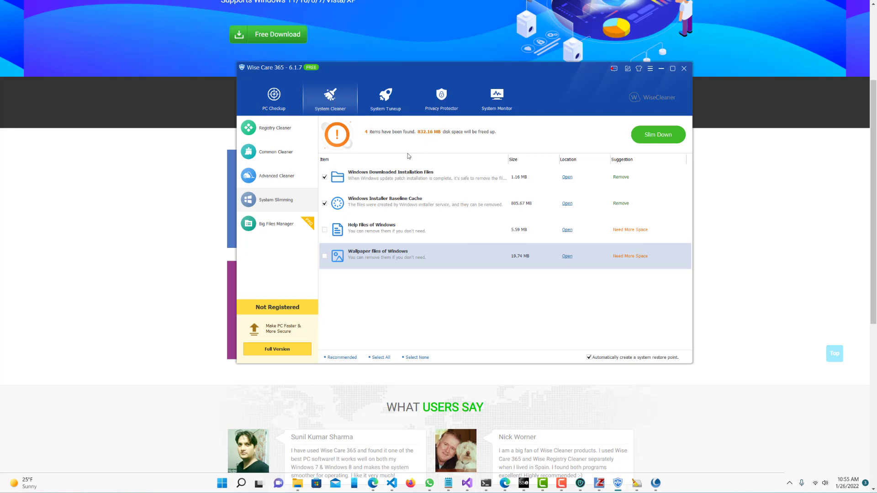
left_click(380, 111)
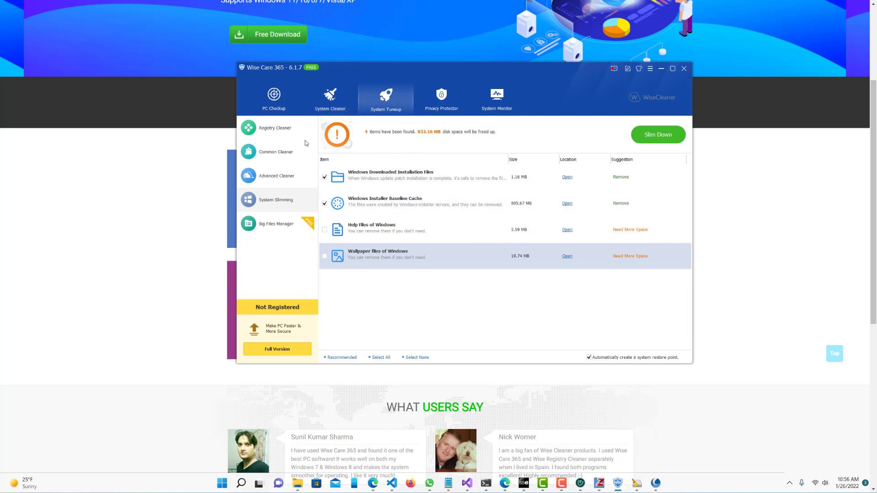
Step: Browse System Optimizer, Disk Defrag for drive C:, Registry Defrag, then Startup Manager's four recommended services
left_click_drag(358, 76, 376, 79)
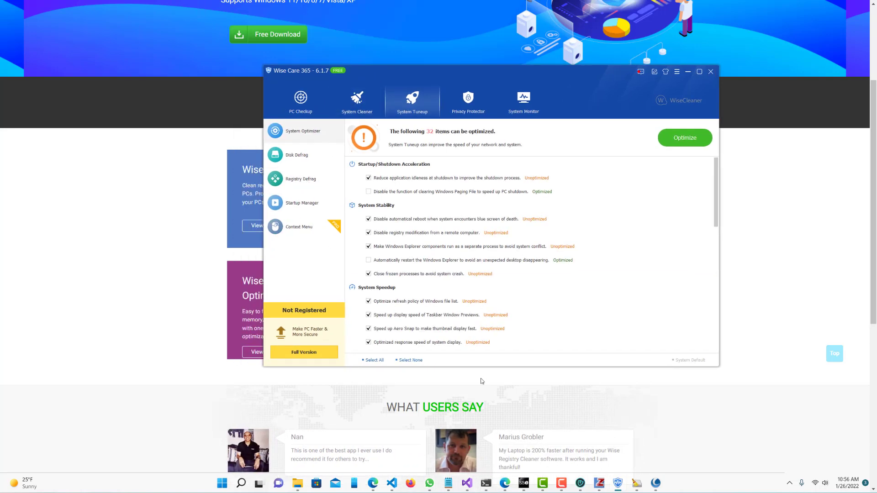
scroll(369, 234, "down", 5)
scroll(364, 237, "up", 5)
left_click(312, 165)
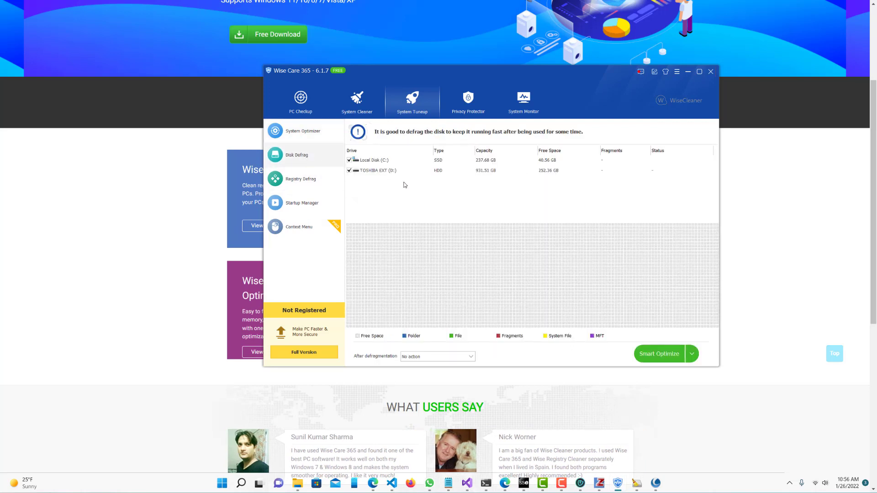
left_click(444, 161)
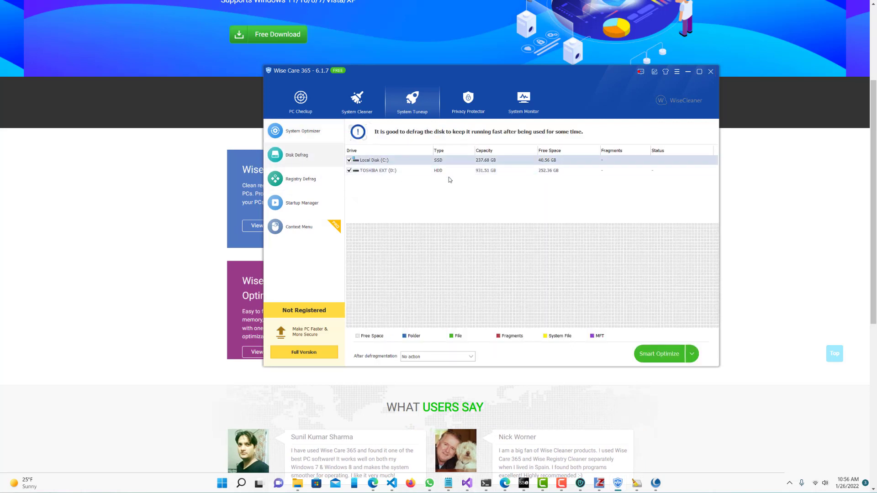
left_click(447, 187)
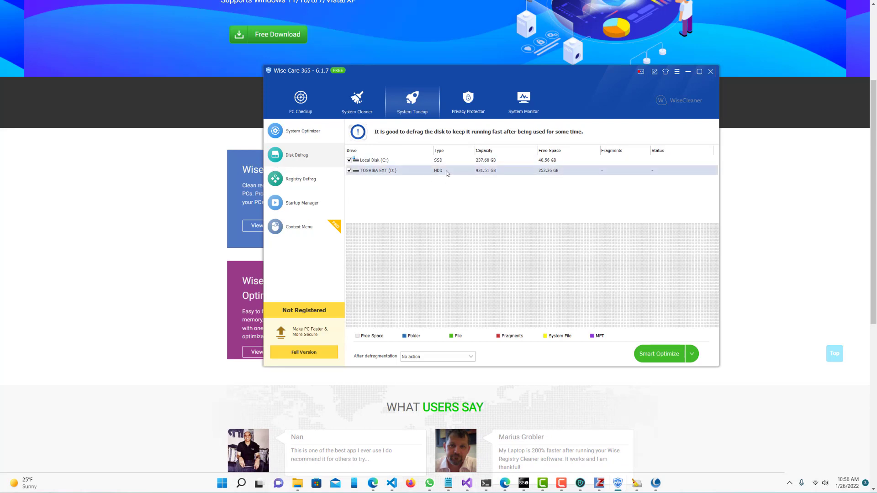
left_click(324, 184)
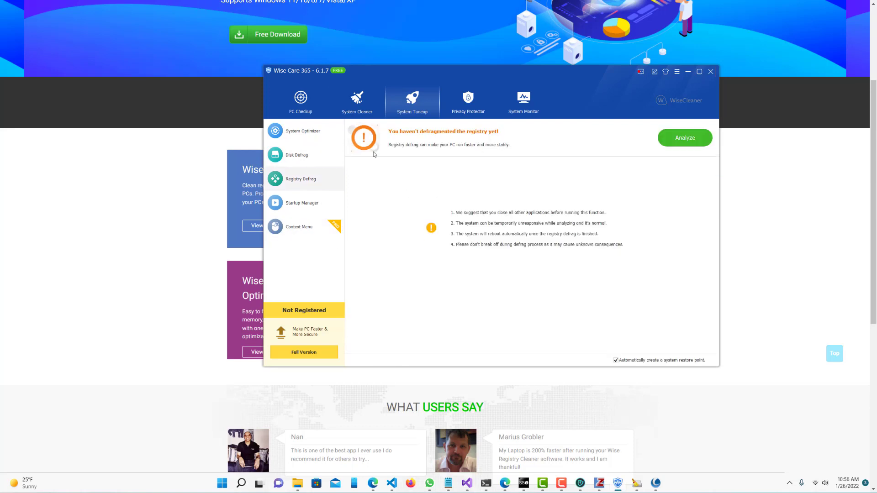
left_click(299, 203)
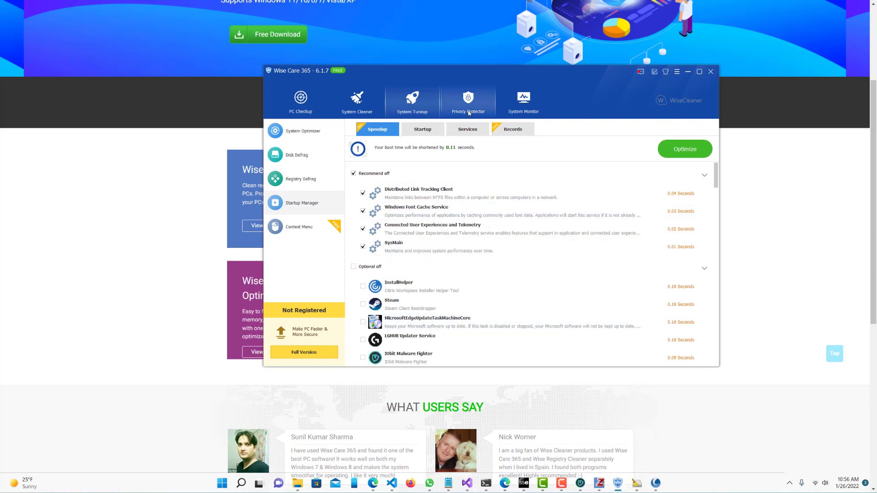
Step: Open Privacy Protector and view Disk Eraser's drive list, File Shredder, and Password Generator
left_click(465, 113)
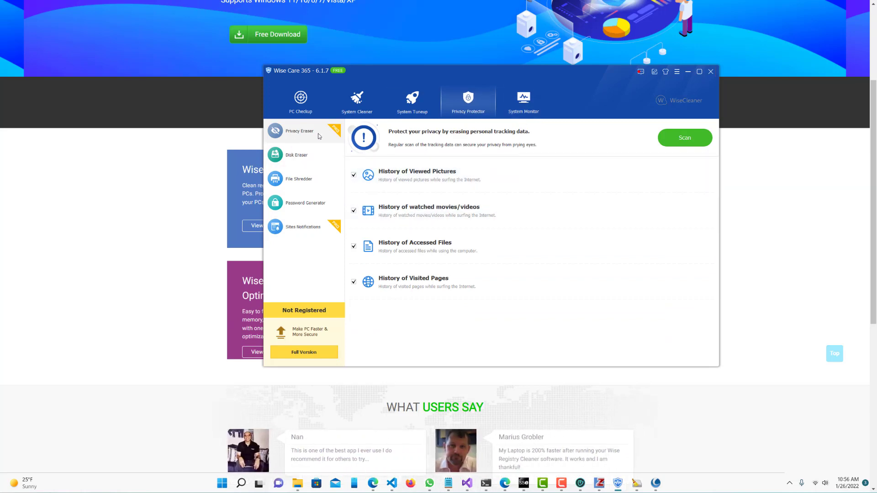
left_click(316, 154)
left_click(313, 135)
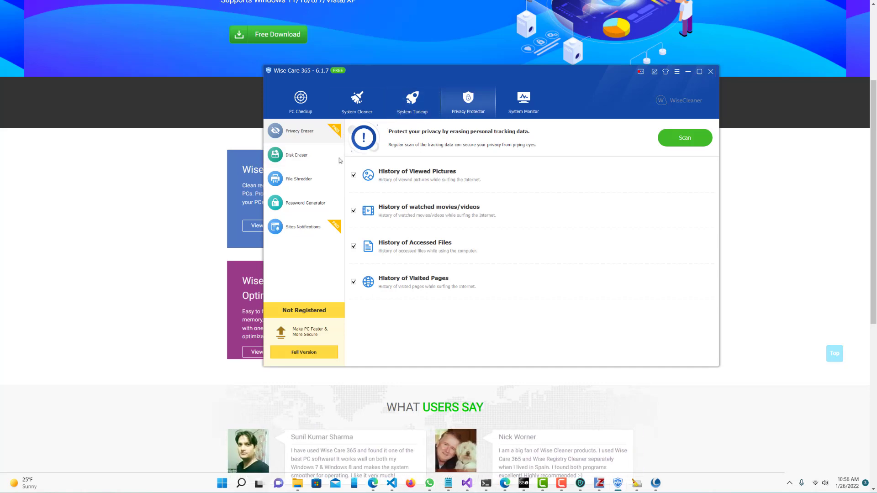
scroll(195, 207, "up", 3)
scroll(199, 208, "down", 2)
left_click(296, 155)
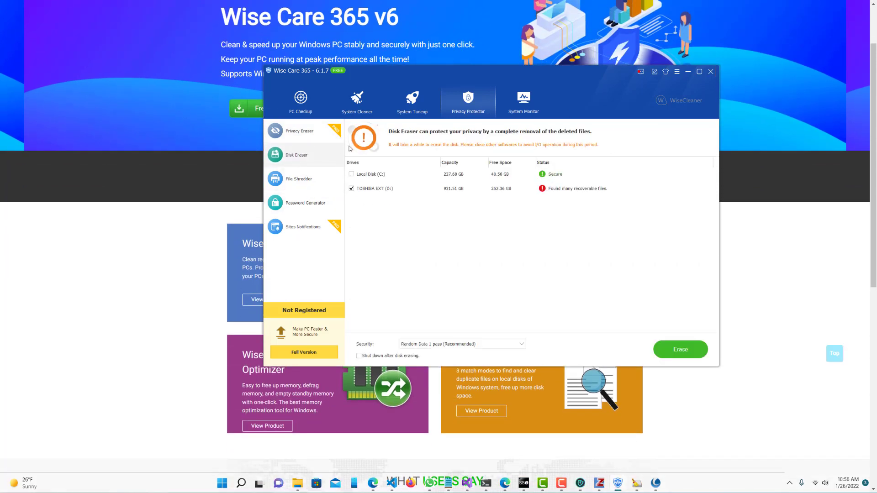
left_click(321, 179)
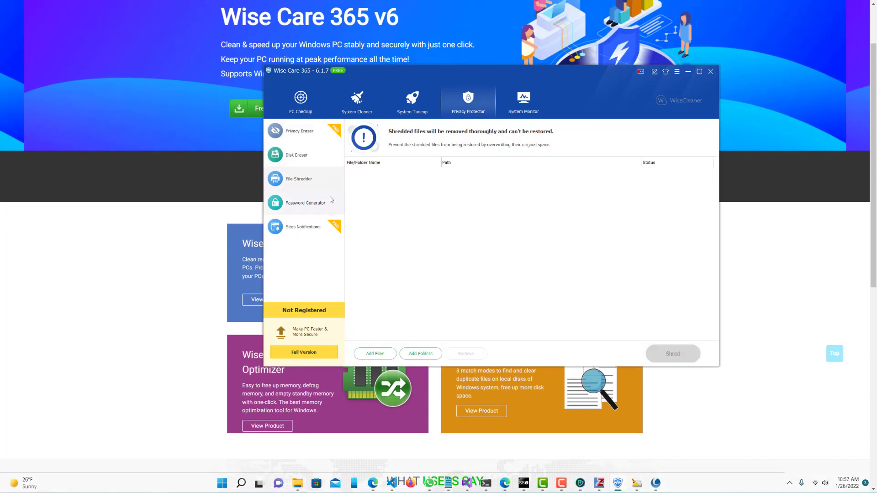
left_click(319, 201)
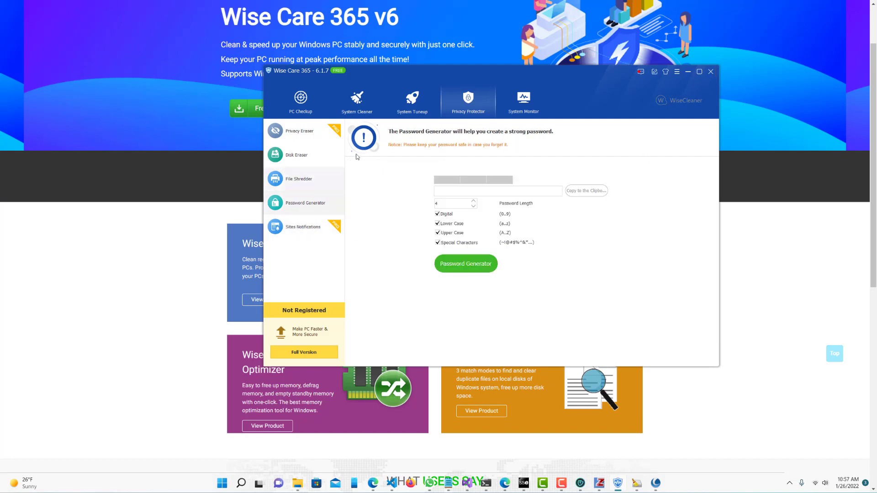
Step: Glance at System Monitor, then go back through Privacy Protector to the PC Checkup page
left_click(512, 112)
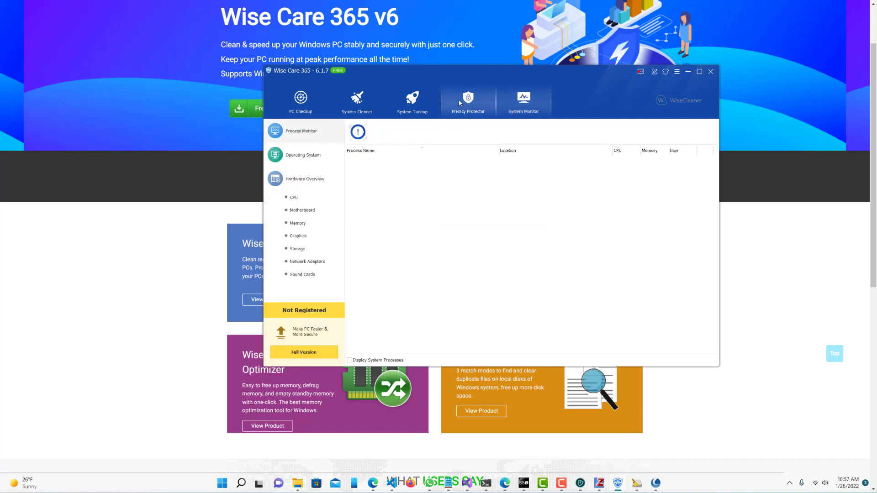
left_click(473, 115)
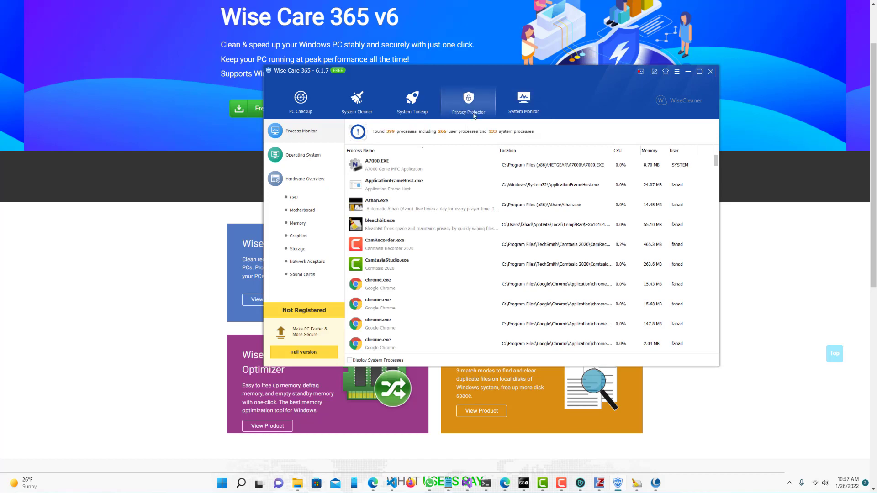
left_click(315, 106)
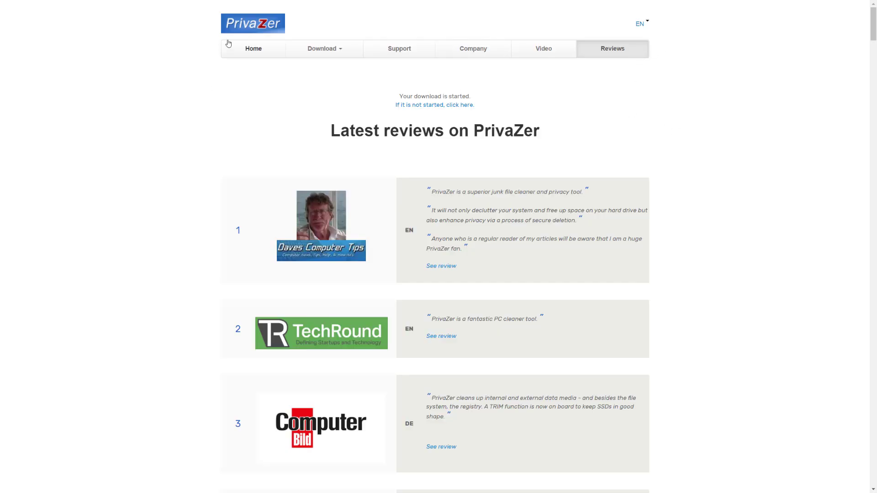
Step: Go to the PrivaZer site's Home tab and scroll down the page and back up
left_click(254, 48)
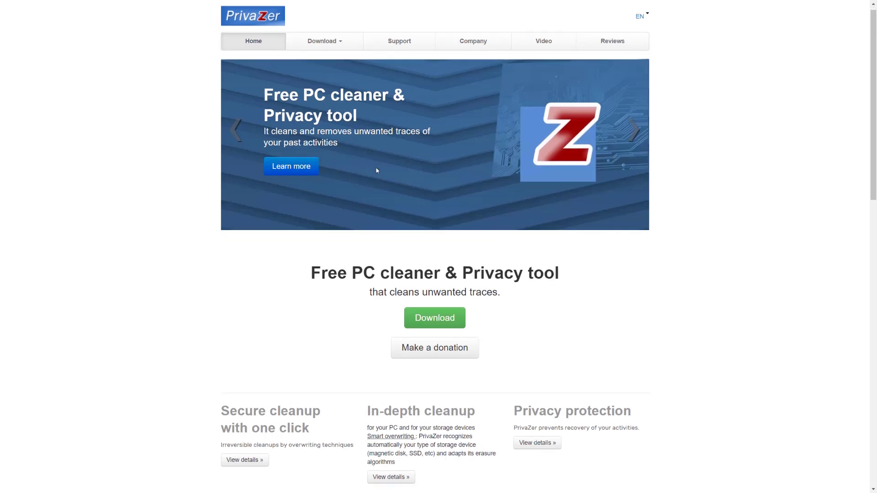
scroll(377, 171, "down", 12)
scroll(434, 194, "down", 4)
scroll(436, 195, "up", 16)
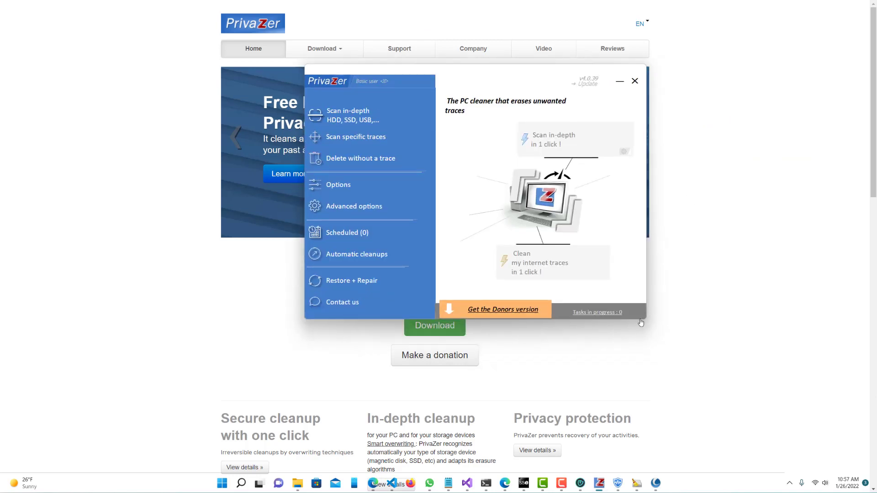
Step: Choose Scan in-depth in PrivaZer to list devices such as Computer, drives, USB Key and NAS
left_click(377, 122)
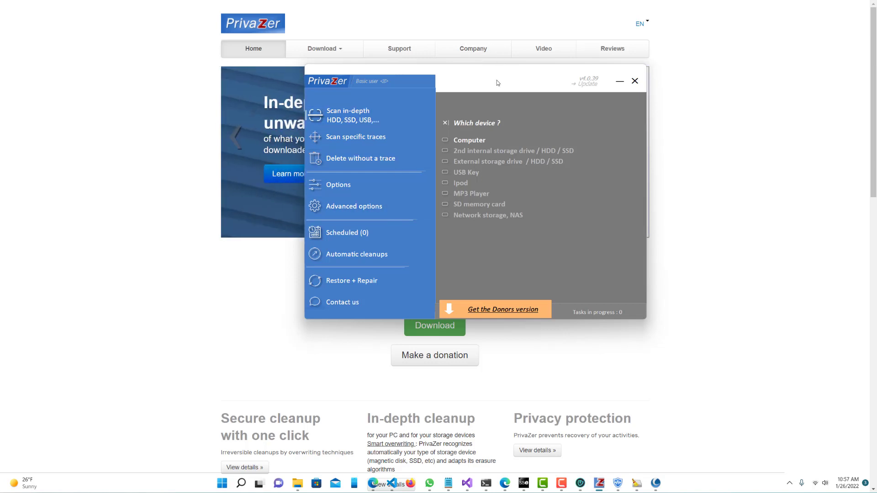
Step: Bring the PrivaZer website forward, view the Donors version download page, then return Home
left_click(338, 28)
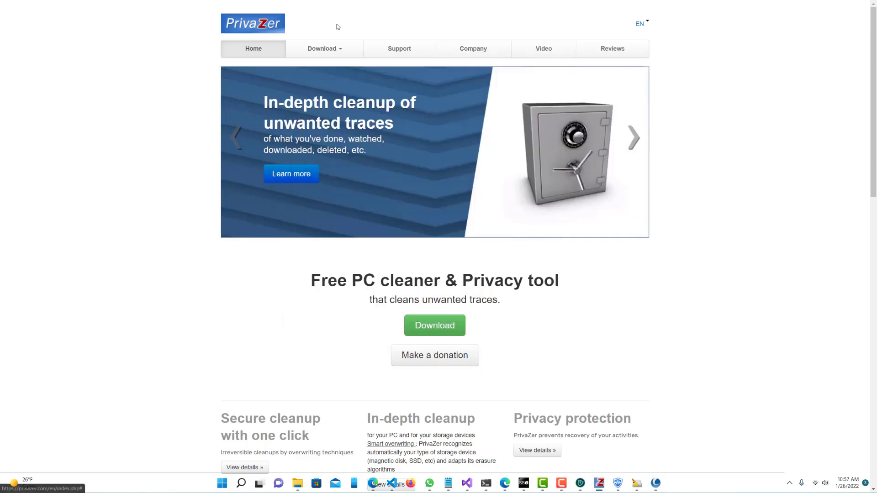
left_click(323, 49)
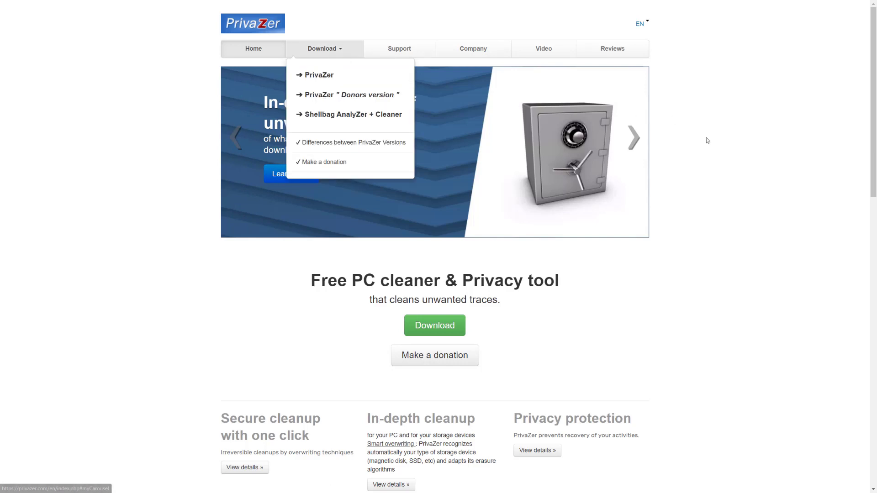
left_click(352, 95)
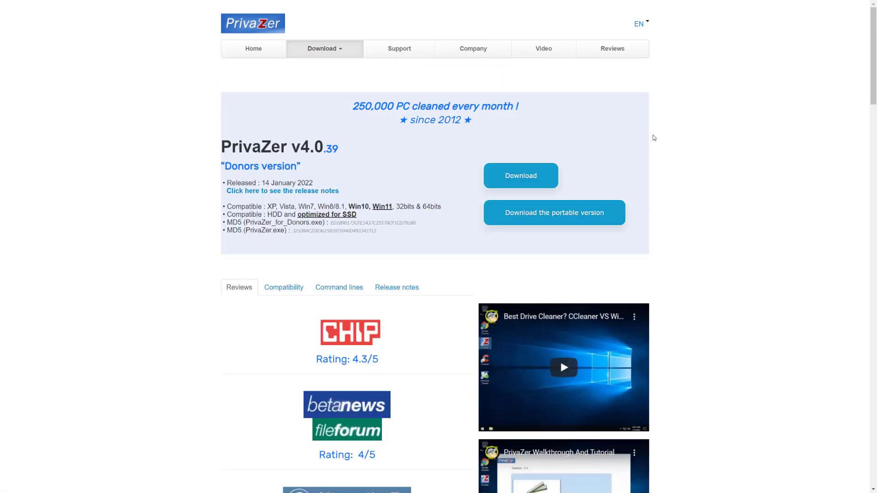
left_click(252, 51)
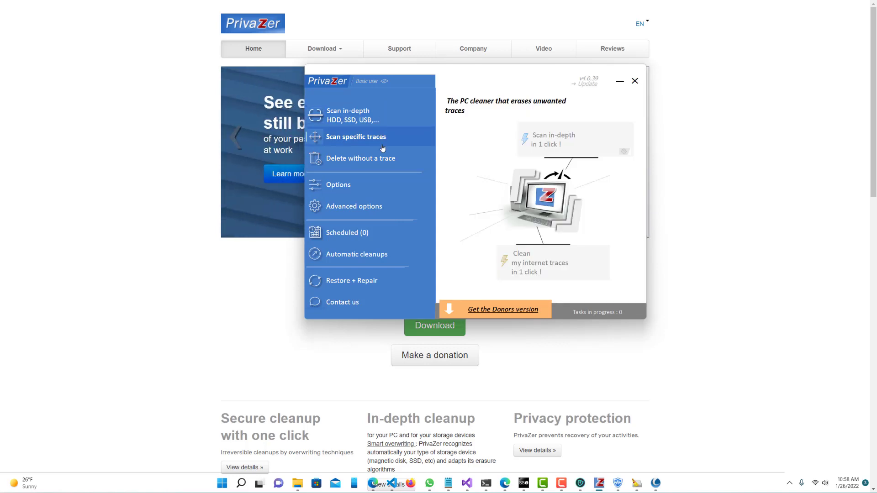
left_click_drag(379, 74, 395, 77)
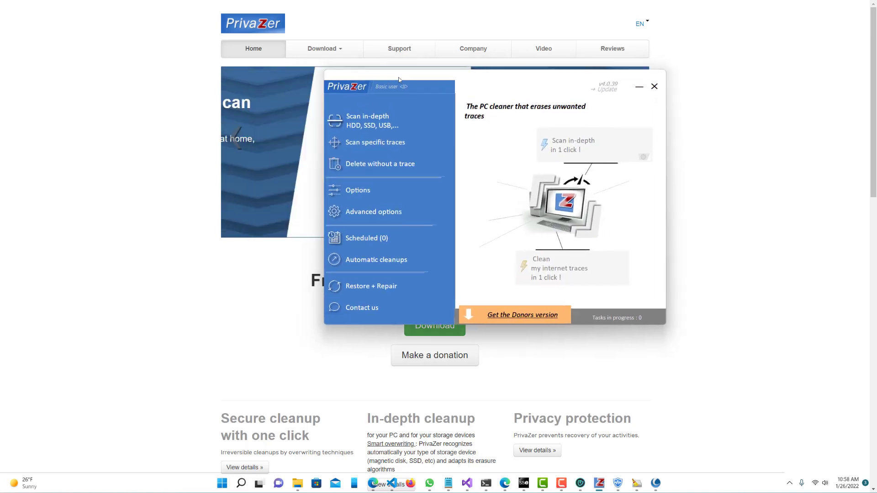
left_click_drag(413, 85, 419, 88)
left_click(396, 149)
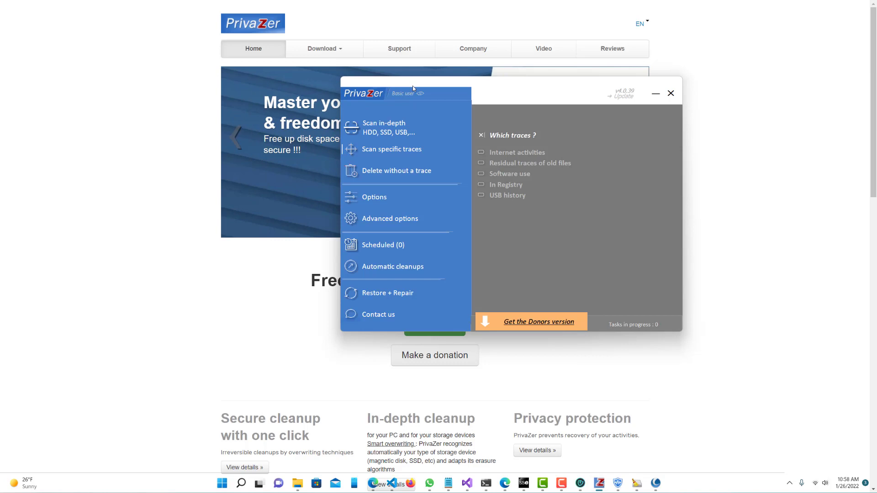
left_click(399, 202)
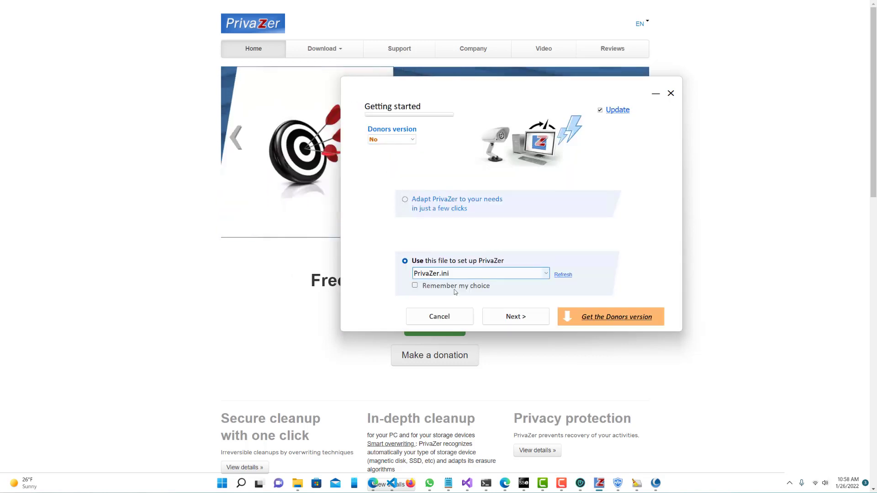
left_click(467, 321)
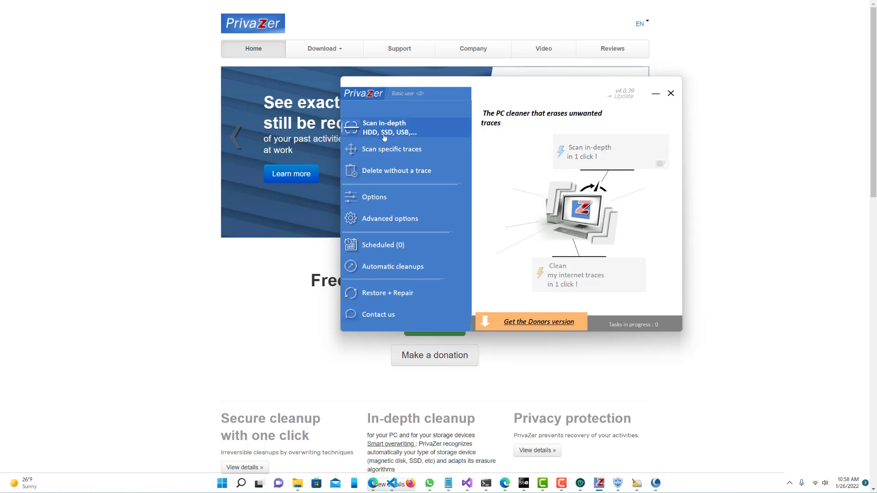
Step: Show PrivaZer's Scan specific traces and Delete without a trace options, then shift the window right
left_click(404, 152)
left_click(416, 171)
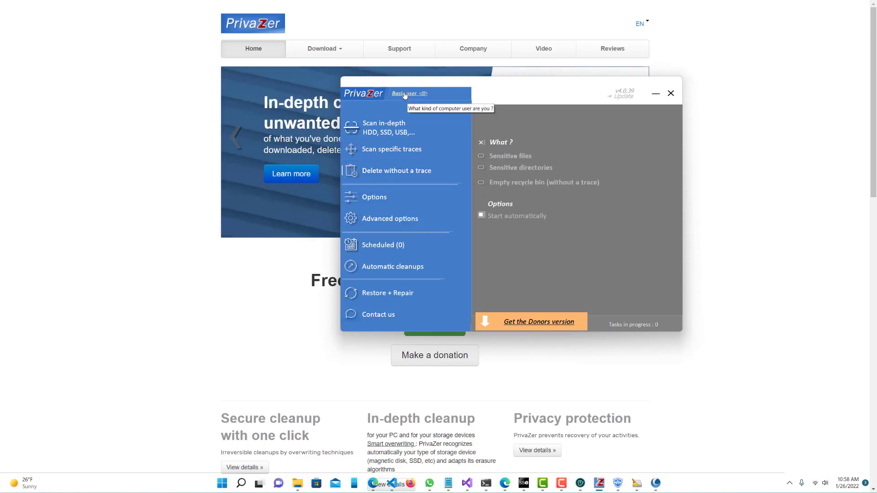
left_click_drag(408, 86, 428, 84)
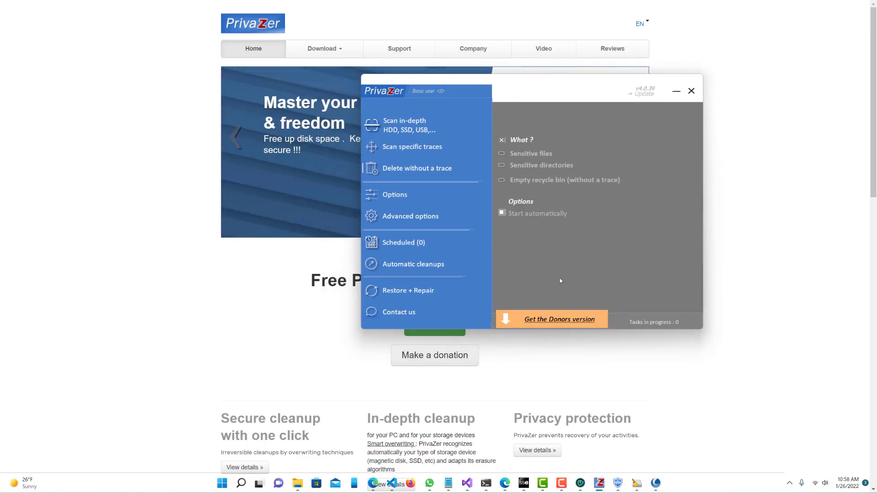
left_click_drag(498, 92, 510, 93)
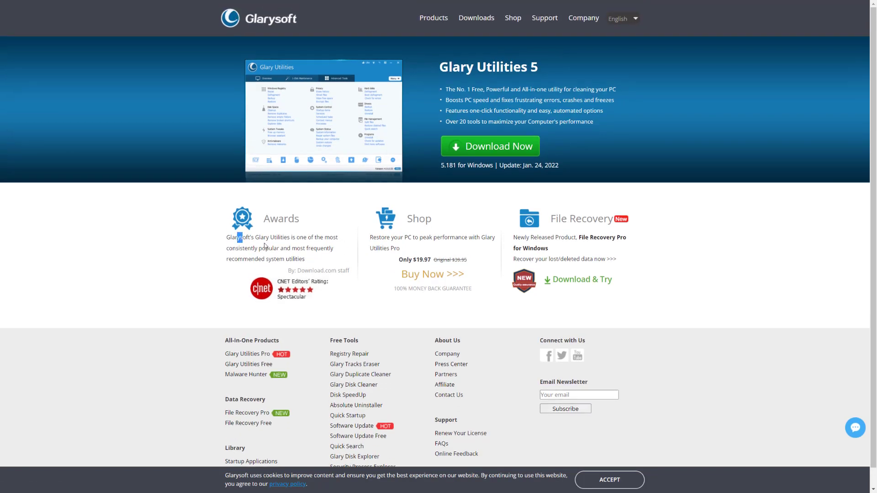
triple_click(235, 235)
left_click(353, 187)
Step: Return to Glary Utilities, review the Startup Manager's program list, then launch Disk Cleanup
mouse_move(437, 20)
left_click(685, 49)
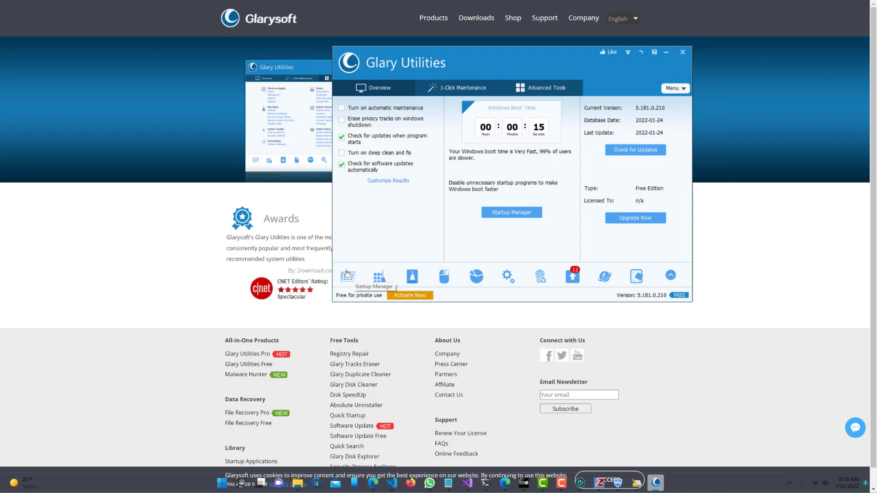
left_click(511, 213)
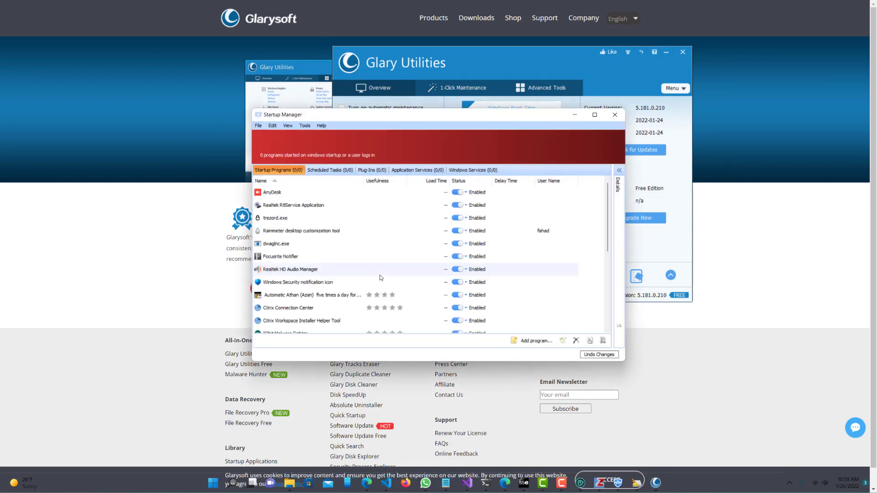
left_click(614, 116)
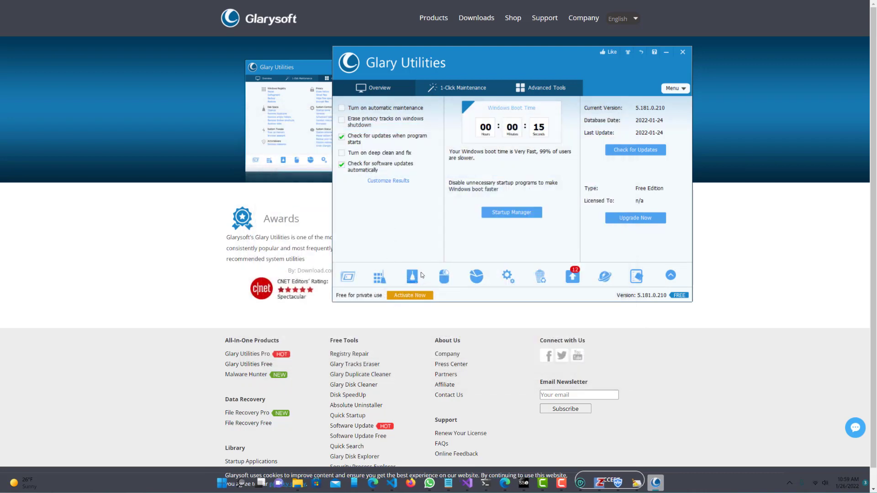
left_click(444, 276)
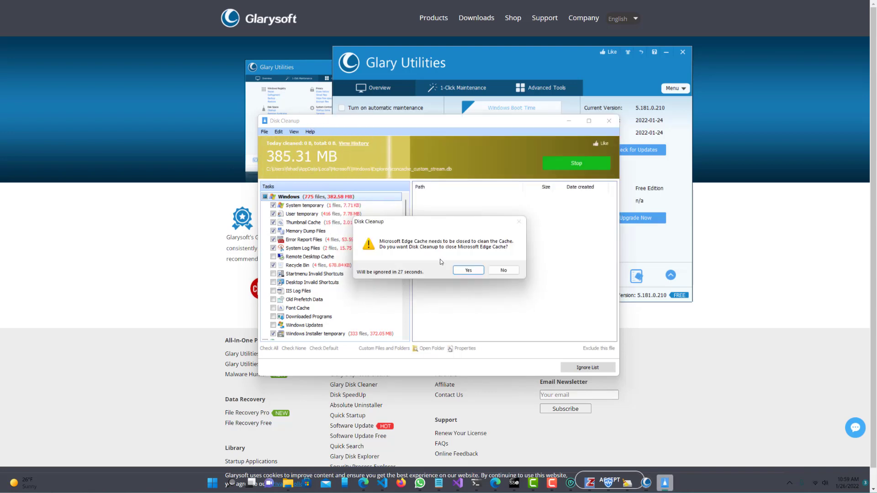
left_click(503, 271)
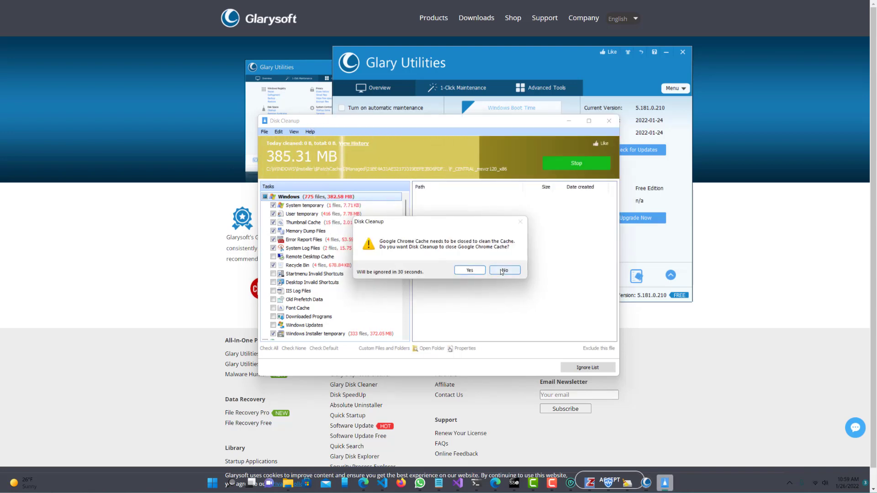
left_click(503, 270)
left_click_drag(416, 122, 591, 105)
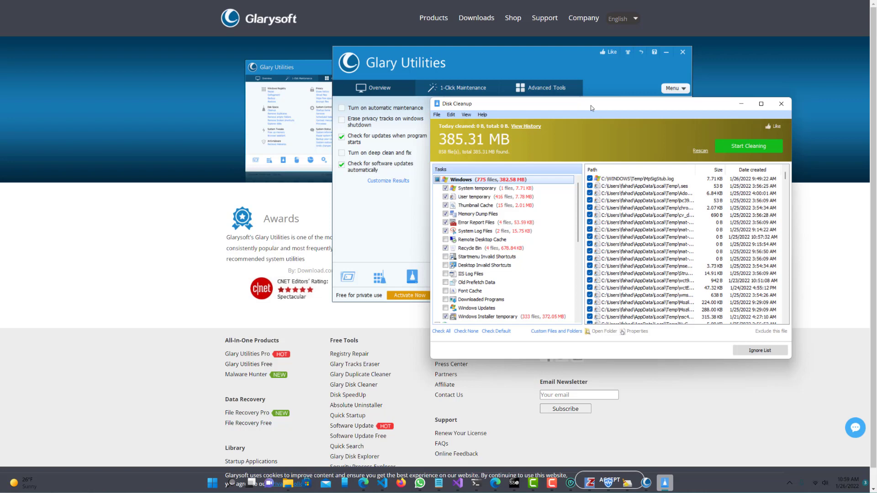
left_click_drag(591, 109, 599, 107)
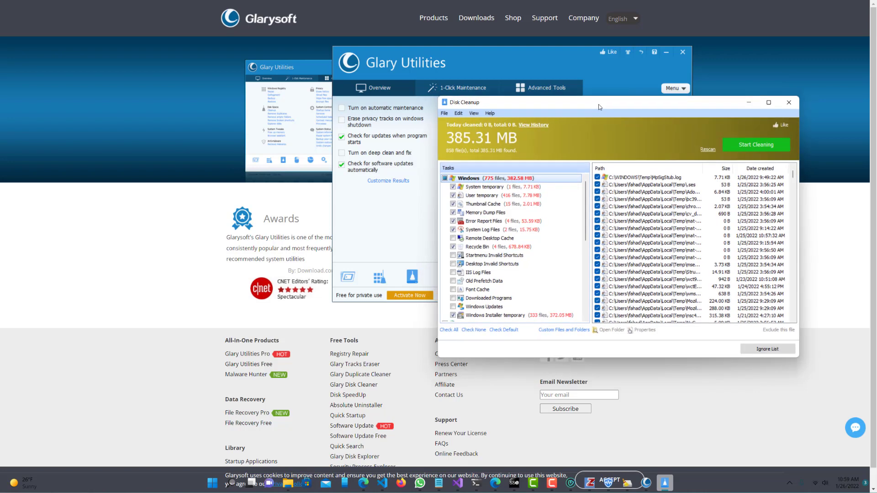
scroll(565, 221, "down", 7)
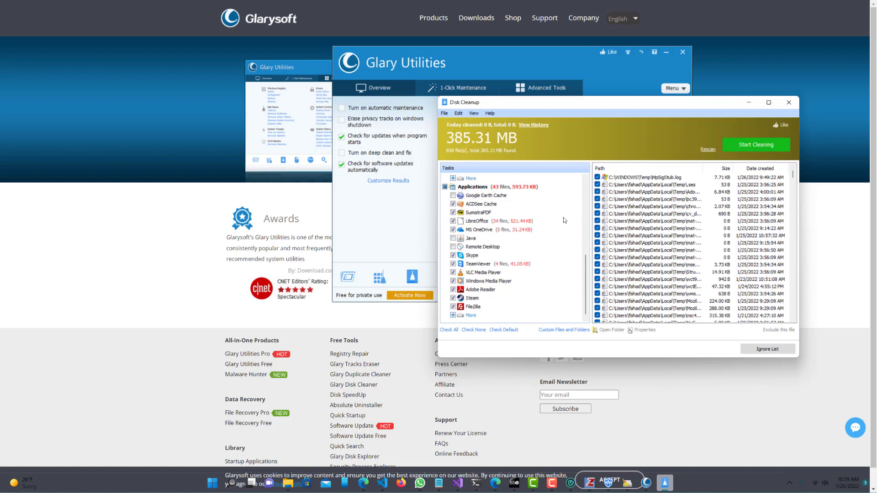
scroll(565, 221, "up", 7)
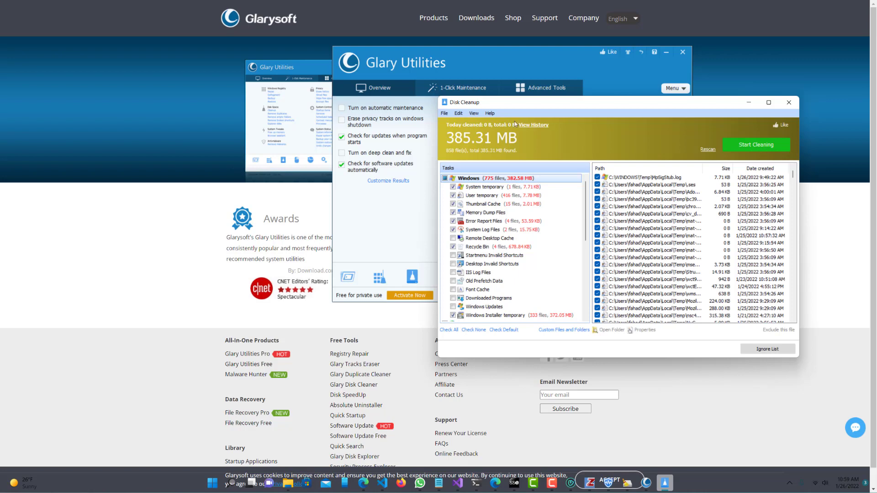
left_click_drag(523, 58, 479, 65)
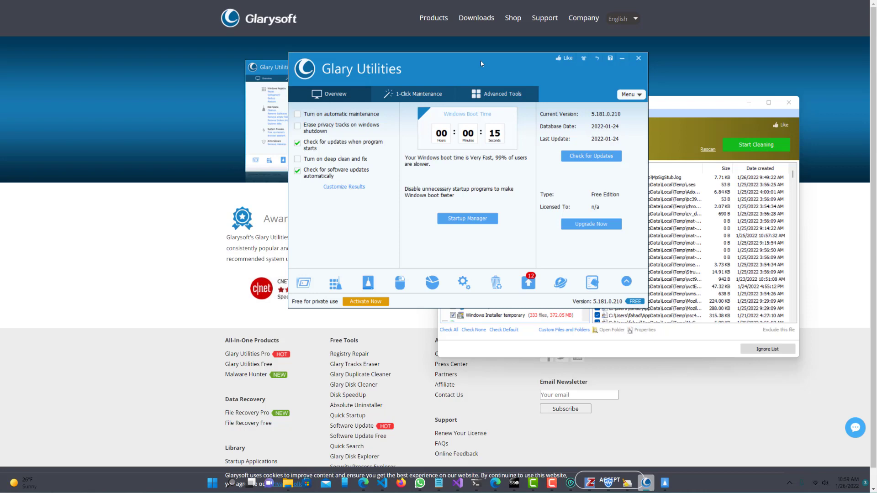
left_click_drag(487, 58, 448, 56)
left_click(635, 108)
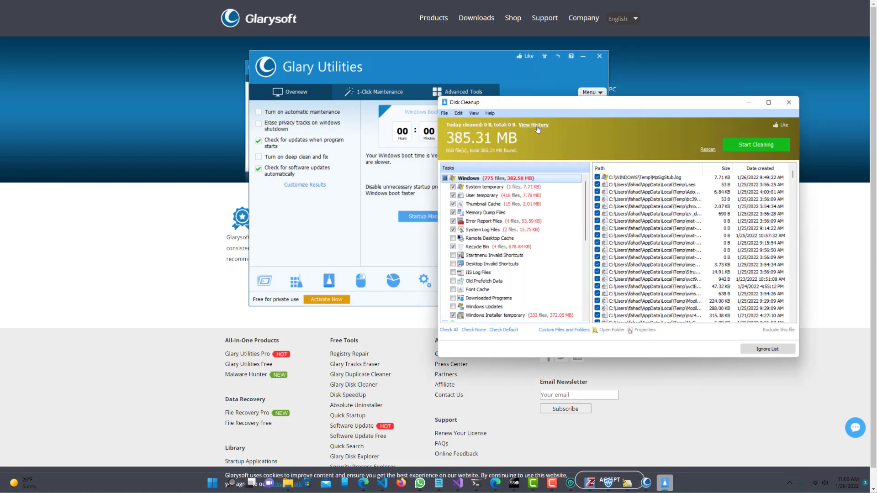
scroll(512, 220, "down", 2)
scroll(484, 212, "up", 2)
scroll(470, 255, "down", 2)
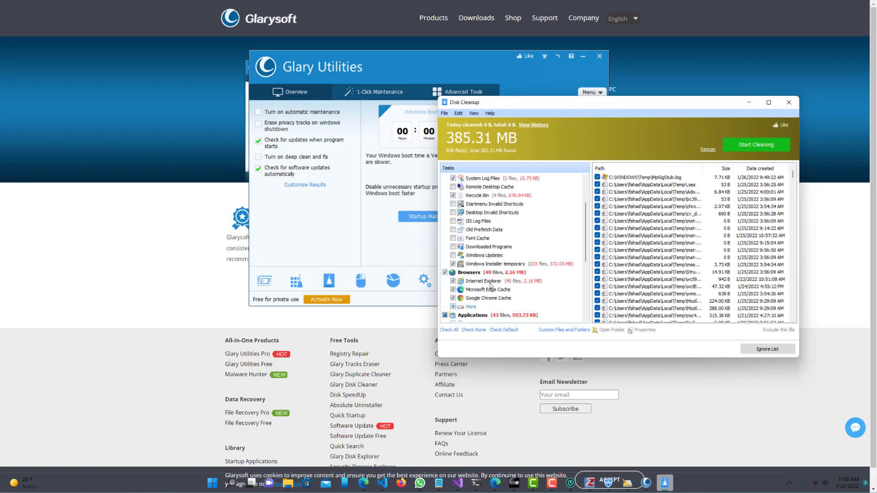
scroll(490, 284, "down", 4)
scroll(490, 285, "up", 3)
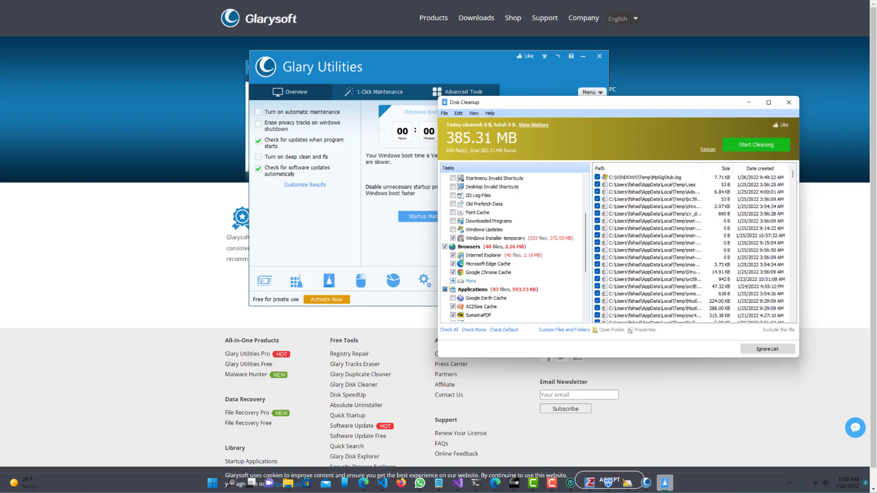
scroll(456, 231, "up", 2)
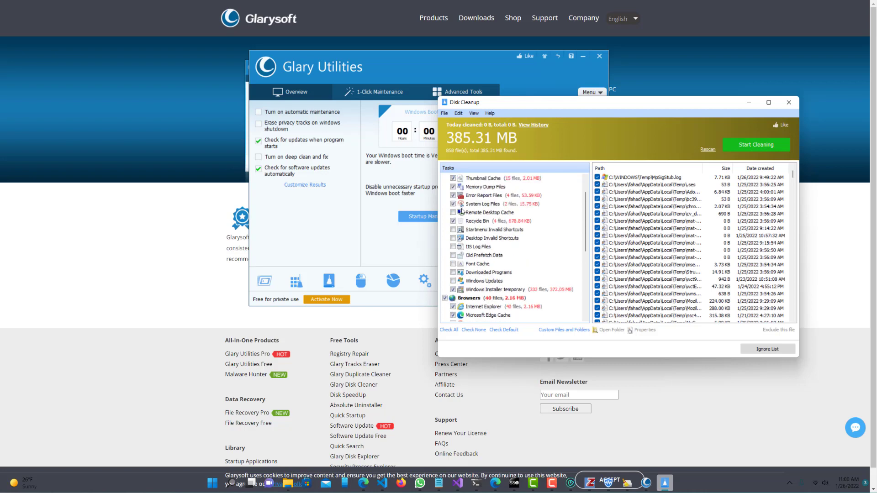
scroll(464, 215, "up", 1)
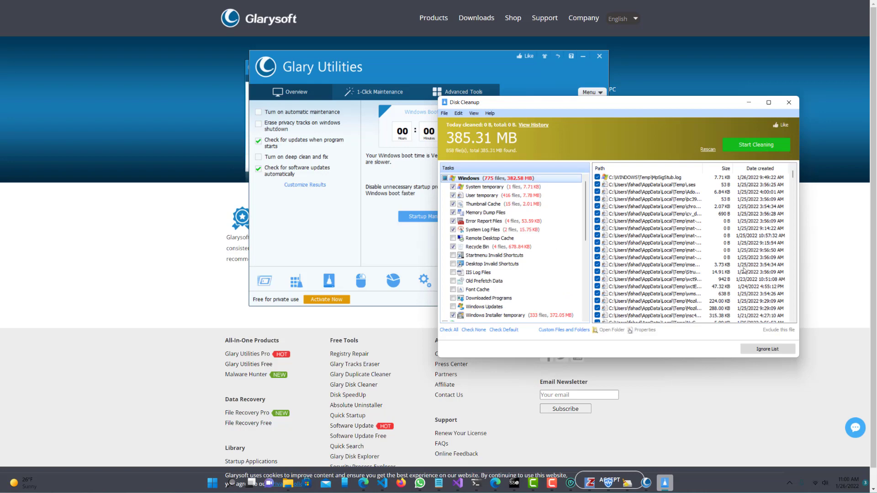
scroll(713, 302, "down", 5)
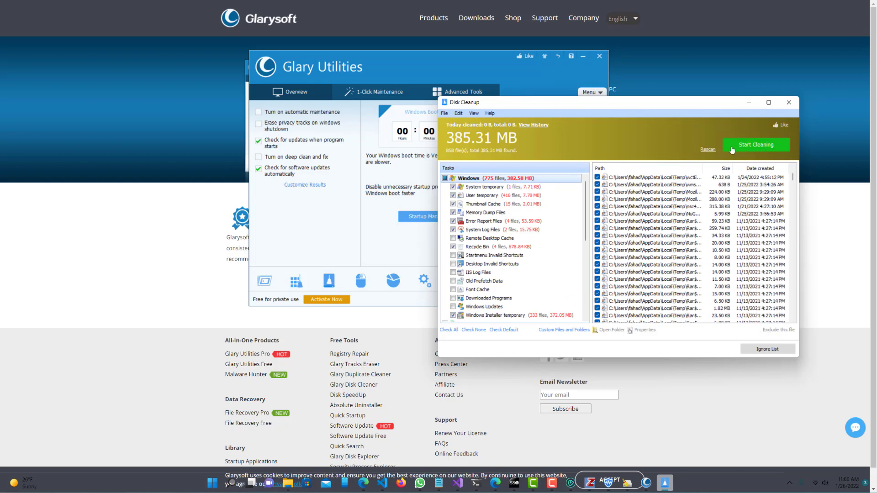
Step: Close Disk Cleanup, briefly view the Context Menu Manager, and move the main window back
left_click(789, 103)
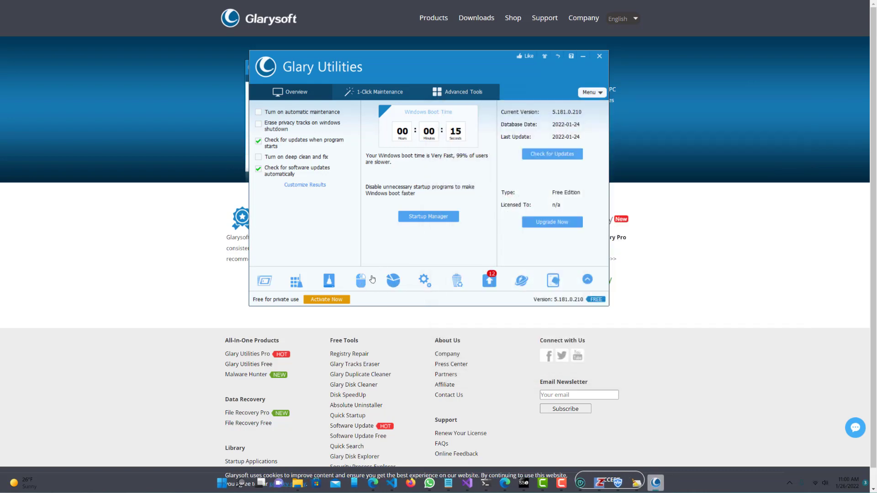
left_click(357, 283)
left_click_drag(434, 56, 552, 105)
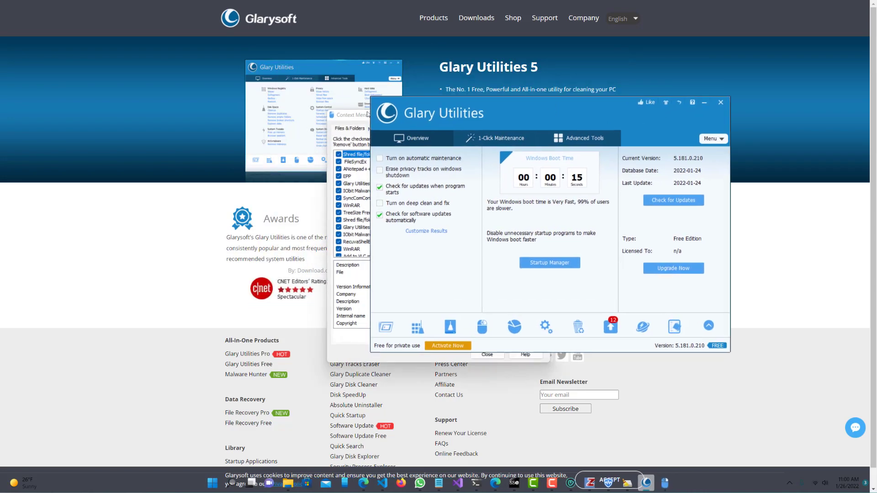
left_click(364, 115)
left_click(543, 115)
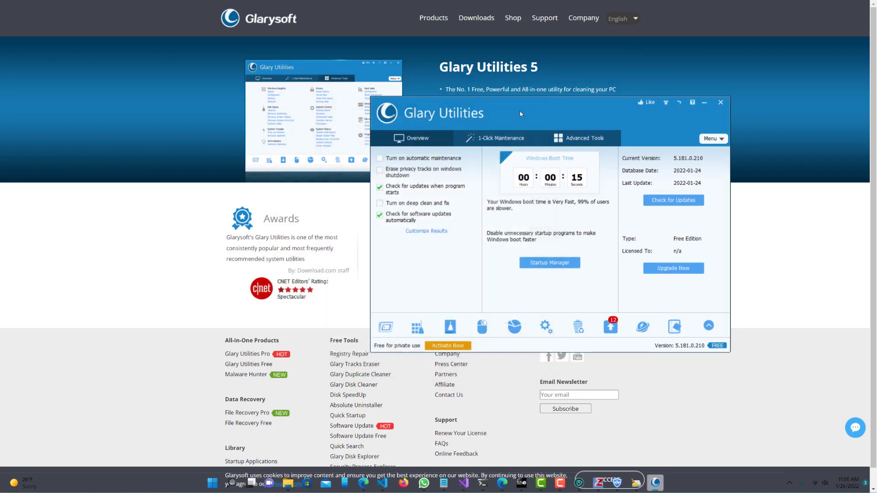
left_click_drag(521, 114, 553, 96)
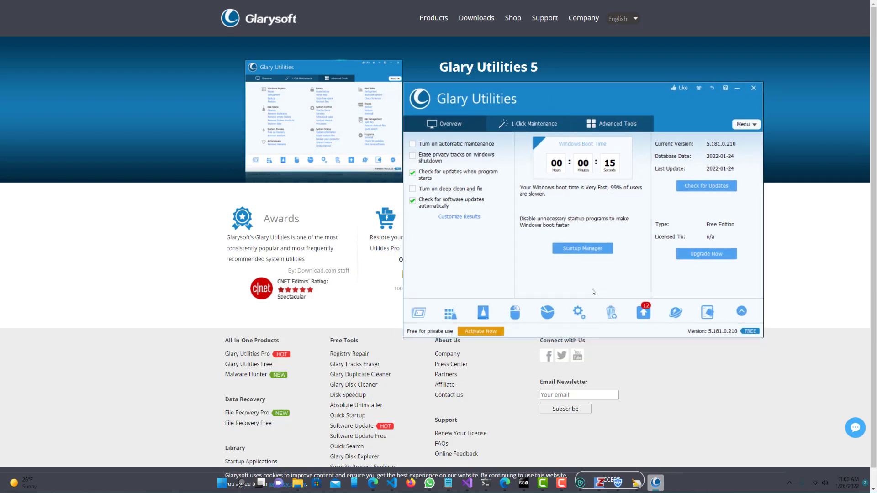
left_click(548, 313)
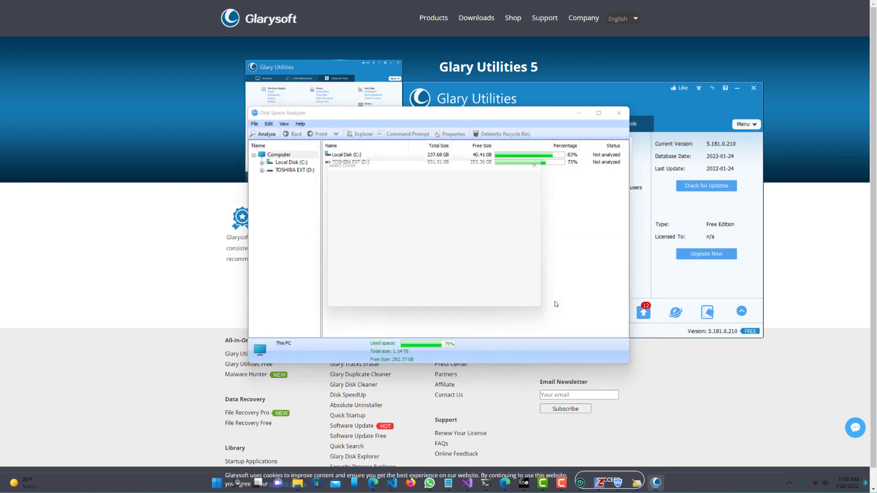
left_click(550, 161)
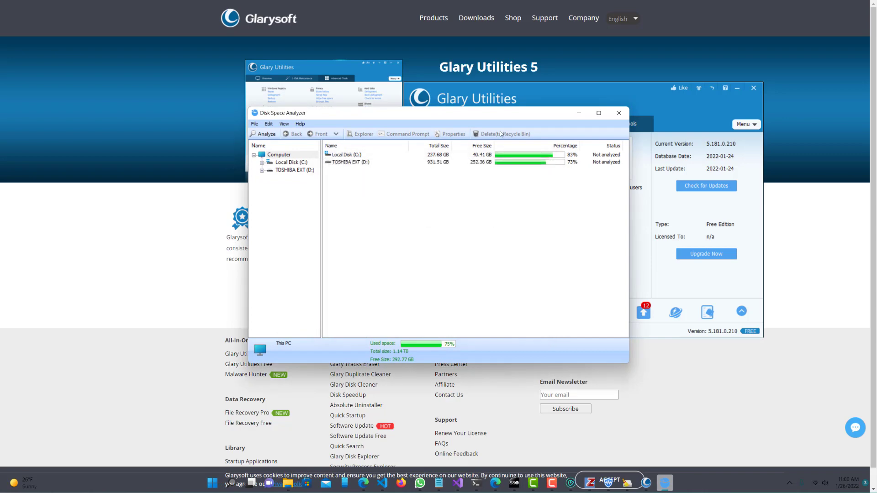
left_click_drag(491, 116, 522, 113)
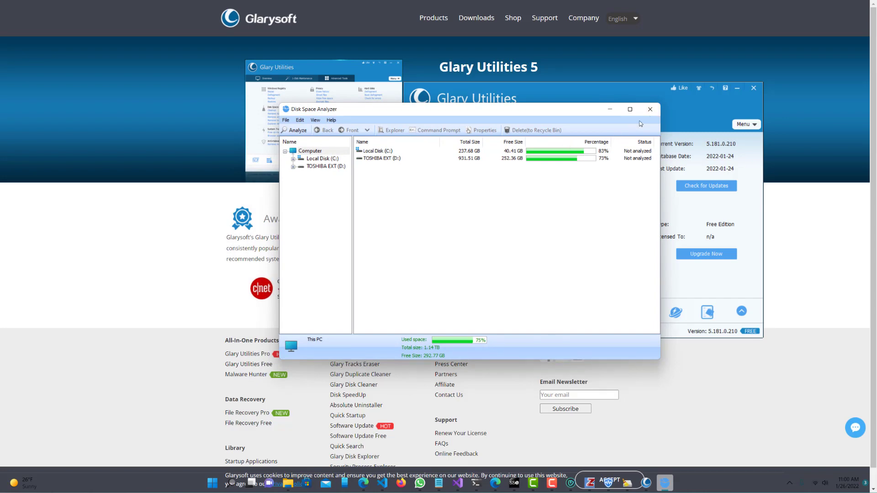
left_click(650, 110)
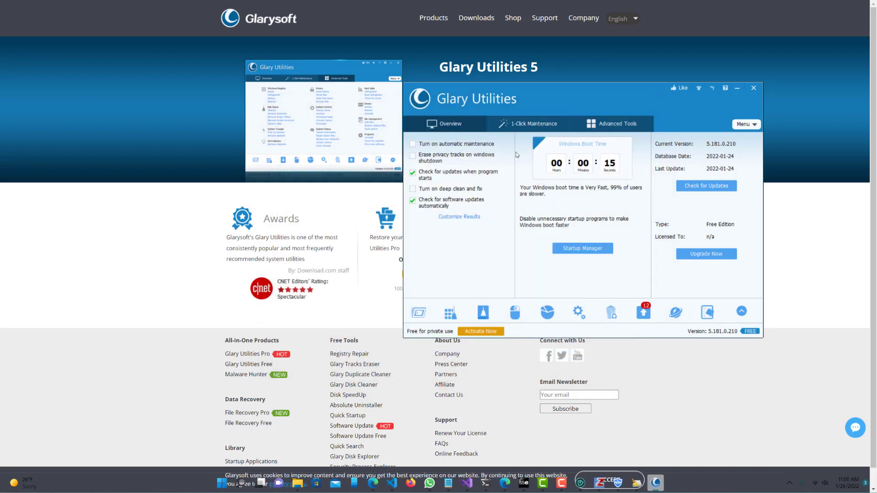
left_click(548, 312)
key("Escape")
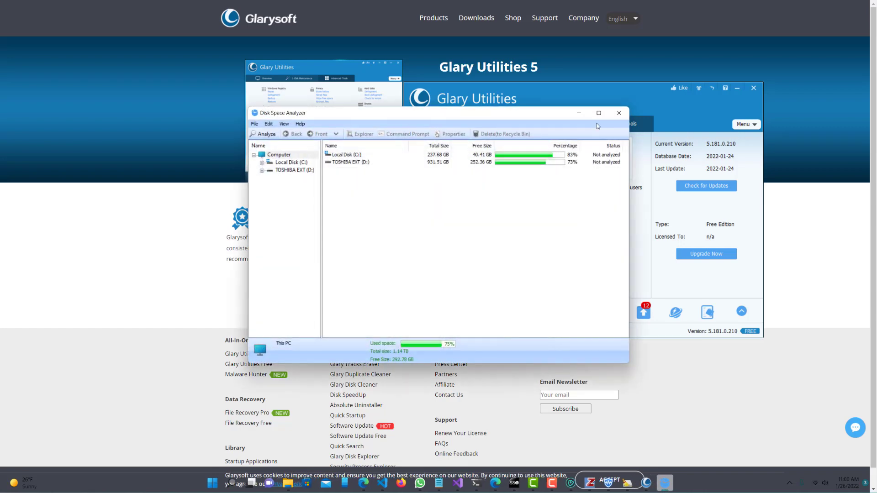
left_click(618, 114)
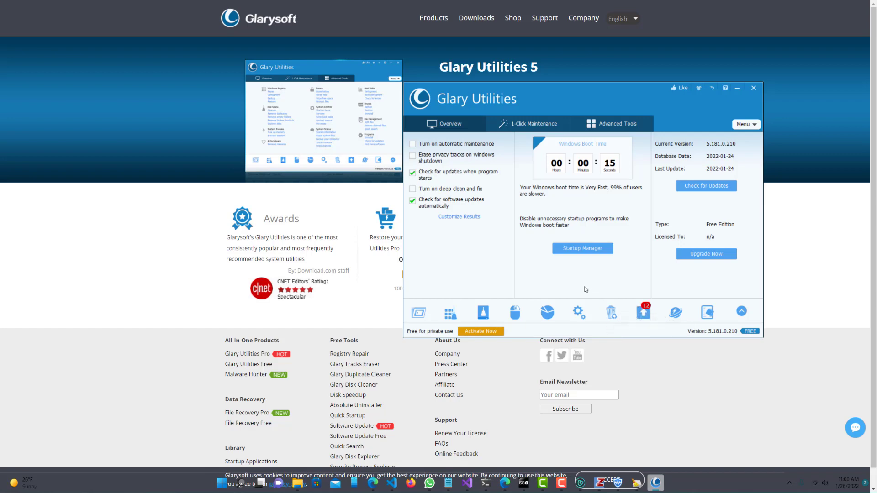
Step: Browse 1-Click Maintenance and the Advanced Tools' Optimize & Improve and Privacy & Security categories
left_click(547, 126)
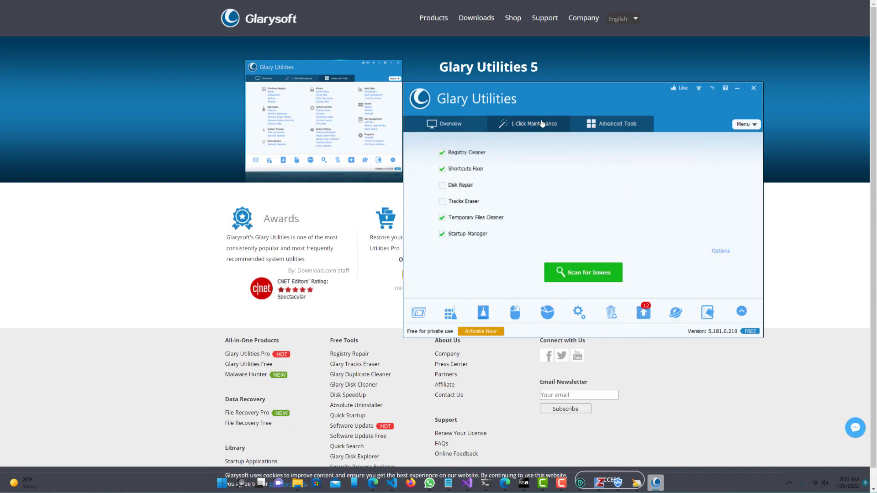
left_click(600, 131)
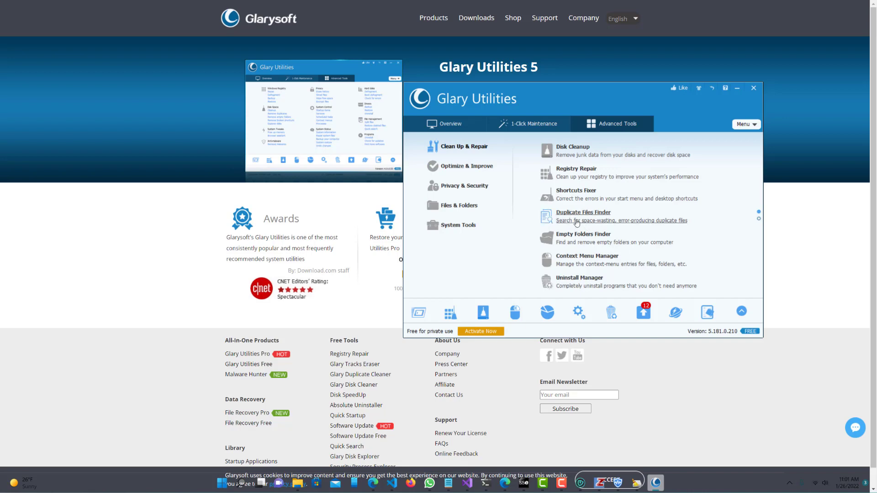
left_click(466, 168)
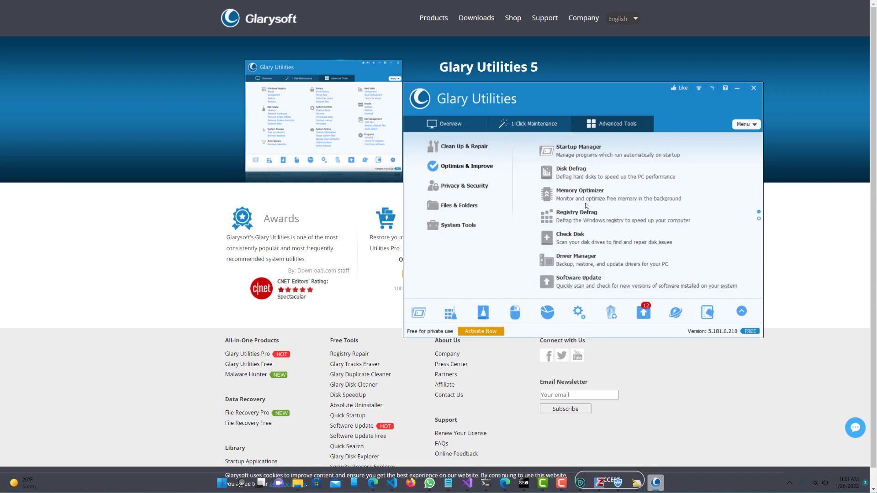
left_click(464, 186)
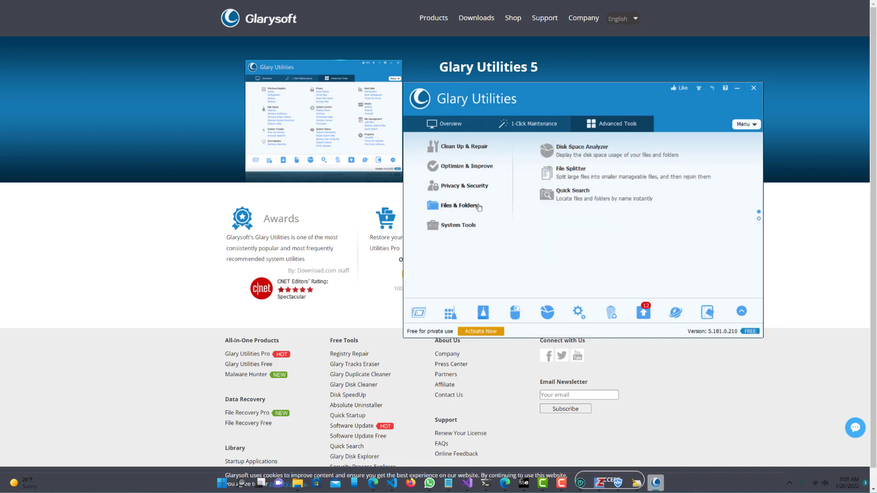
mouse_move(456, 226)
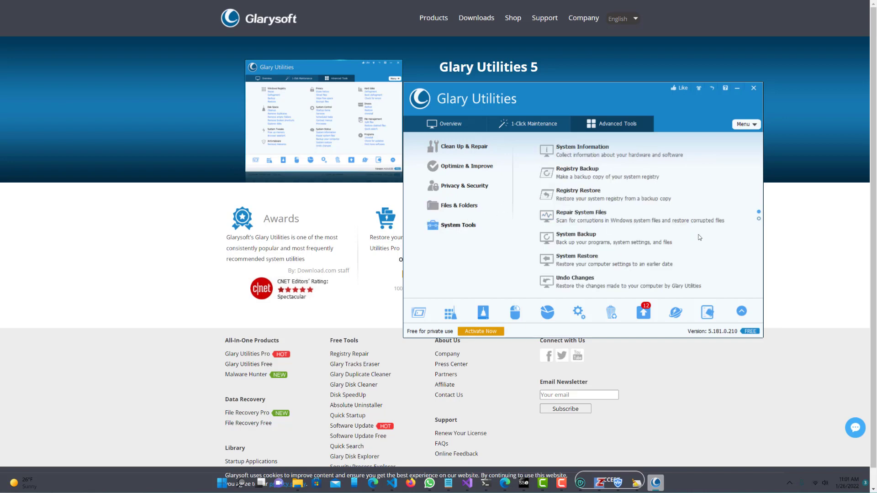
left_click(759, 219)
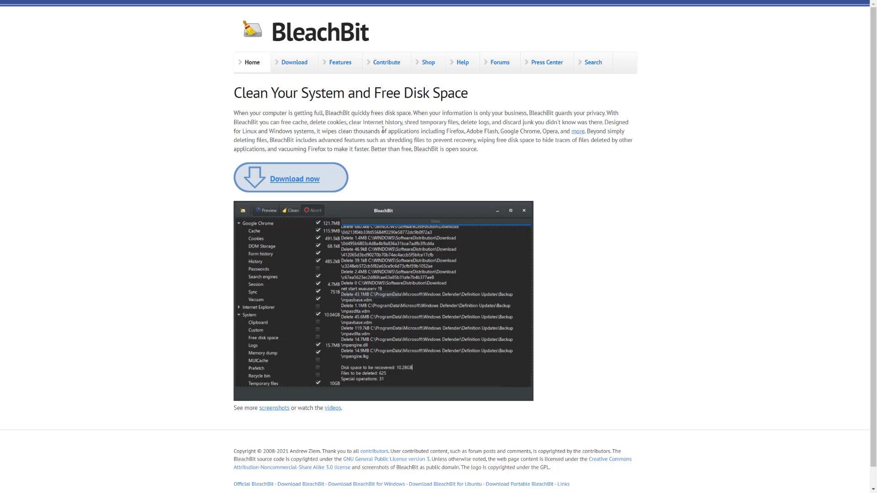
Step: Open BleachBit's Features page and scroll through the feature list
left_click(328, 72)
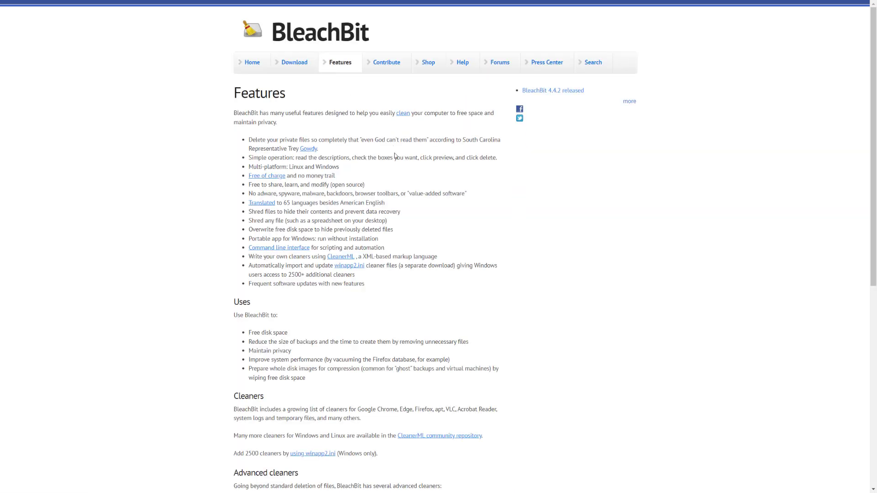
scroll(396, 156, "down", 3)
scroll(396, 156, "down", 4)
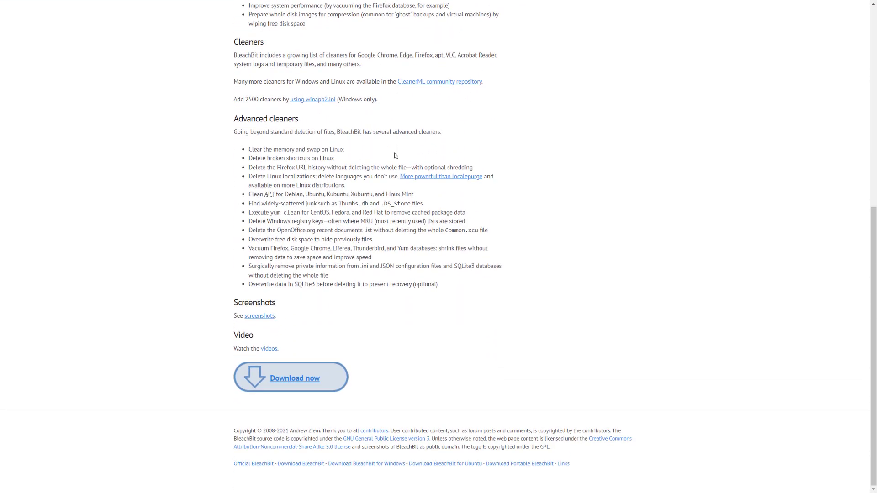
scroll(396, 155, "up", 3)
scroll(396, 156, "up", 3)
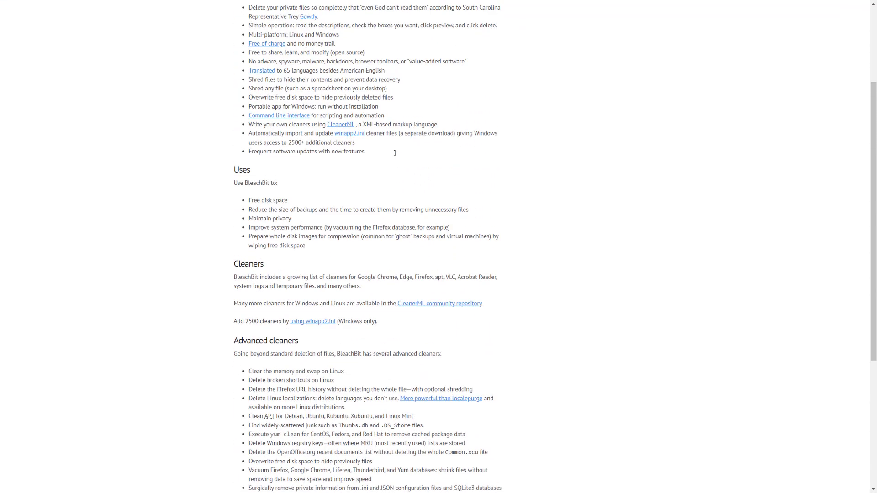
scroll(396, 155, "up", 2)
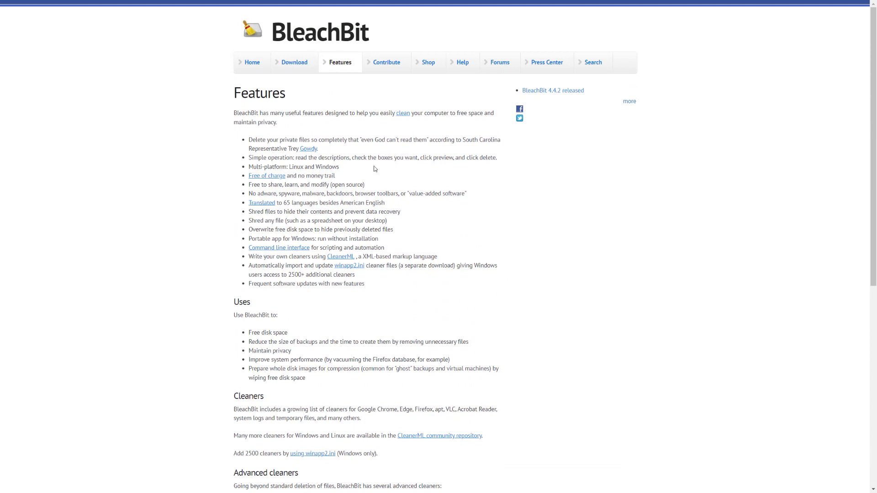
Step: Highlight several feature bullets, including the Free of charge bullet, while reading
left_click_drag(246, 140, 343, 153)
left_click(327, 125)
left_click_drag(311, 176, 352, 177)
left_click_drag(255, 229, 291, 230)
scroll(367, 224, "down", 6)
scroll(367, 224, "up", 3)
scroll(367, 224, "up", 1)
Step: Bring BleachBit's cleaner window forward and read the Firefox cleaner descriptions
key("alt+Tab")
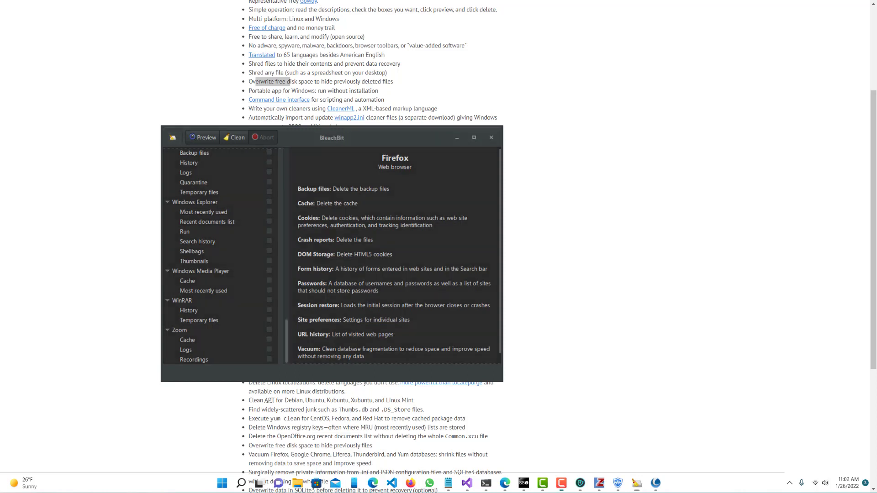
scroll(275, 232, "up", 5)
scroll(275, 232, "up", 8)
left_click_drag(347, 142, 493, 103)
left_click_drag(441, 155, 525, 253)
left_click(483, 202)
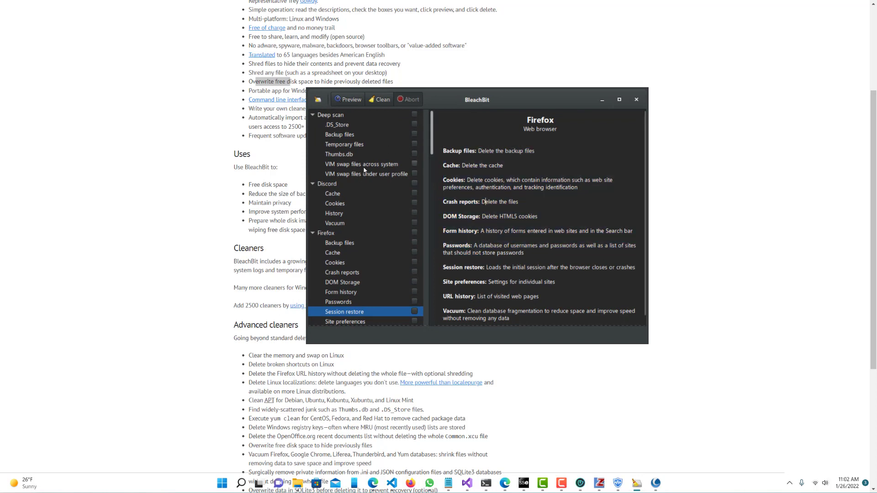
Step: Show the Deep scan cleaner's descriptions, then read through the Google Chrome cleaner options
left_click(343, 126)
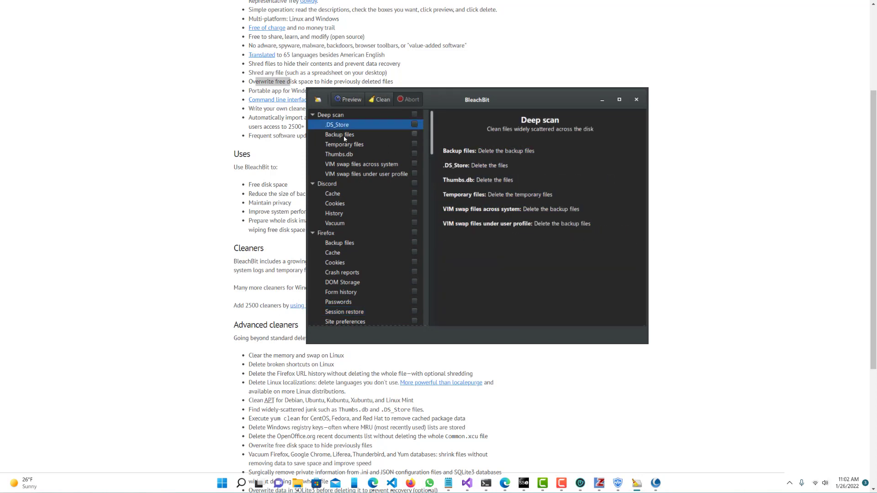
scroll(349, 144, "down", 7)
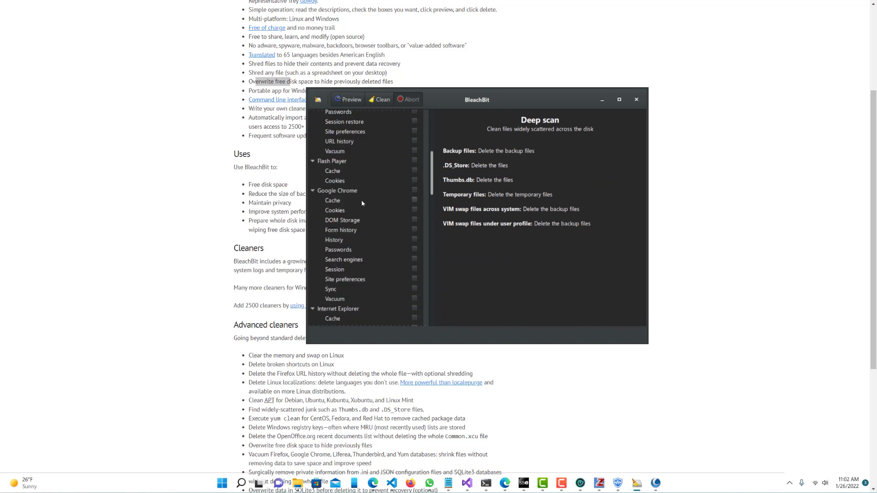
left_click(351, 192)
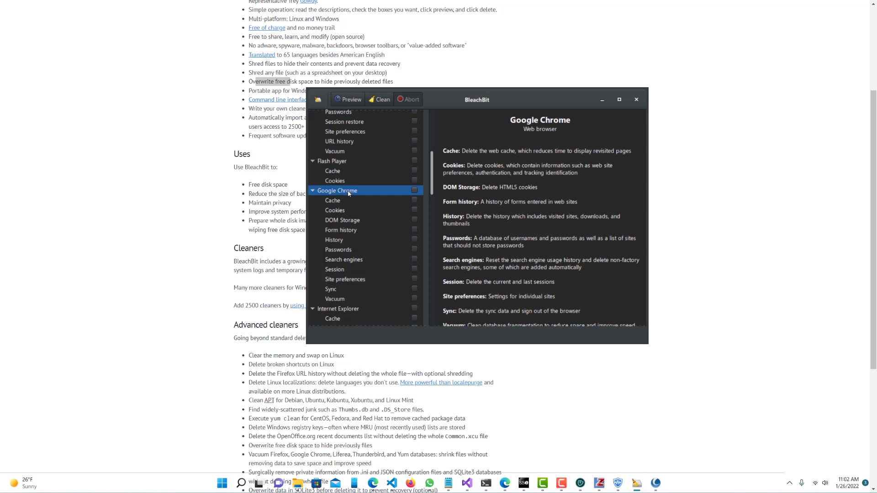
scroll(360, 191, "down", 3)
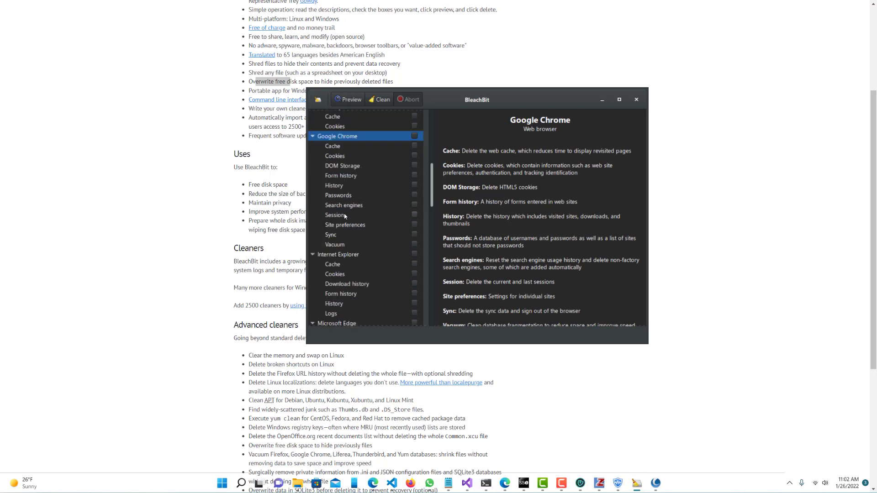
scroll(351, 195, "down", 3)
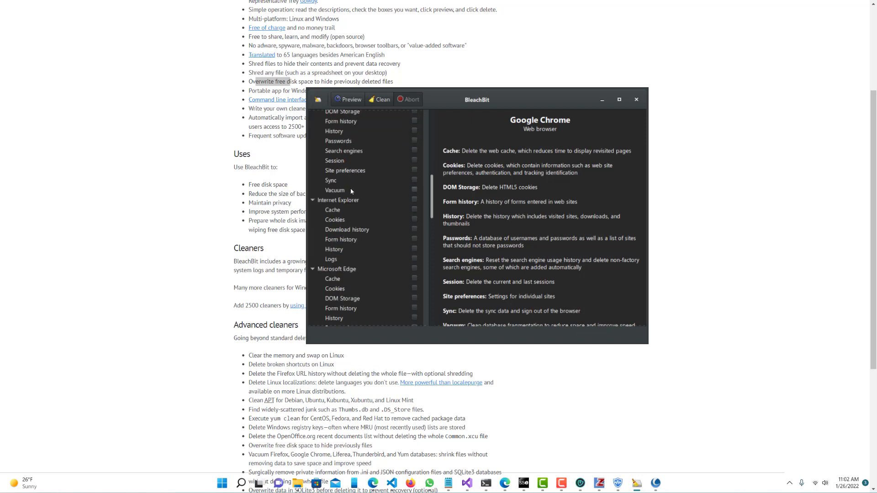
scroll(352, 191, "down", 7)
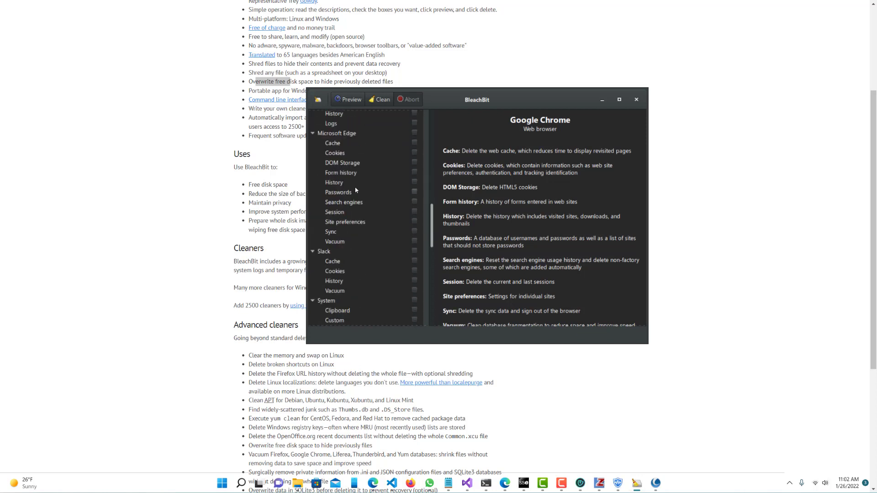
scroll(355, 190, "up", 7)
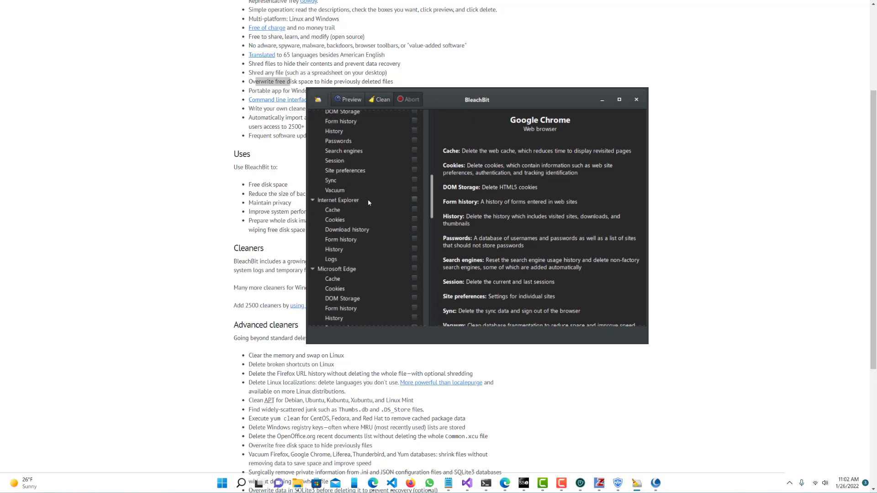
scroll(368, 202, "up", 14)
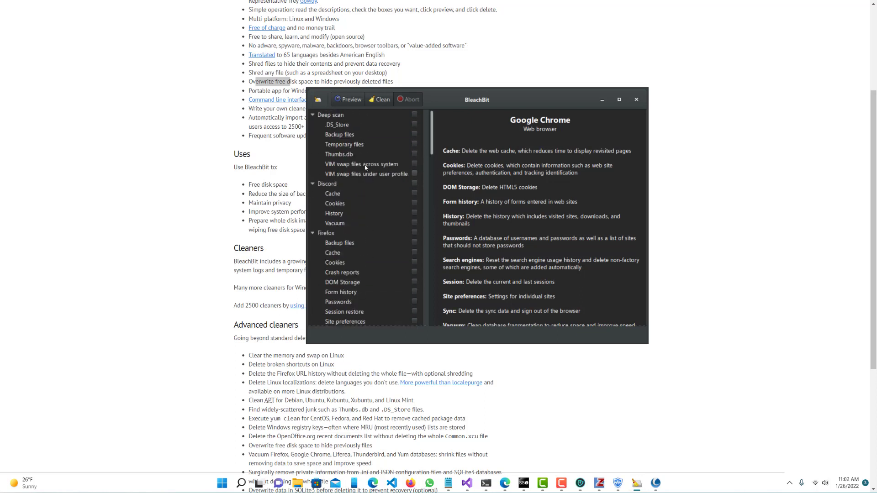
Step: Toggle the Discord cache, run a trial preview, and collapse the Discord cleaner group
left_click(415, 193)
left_click(414, 202)
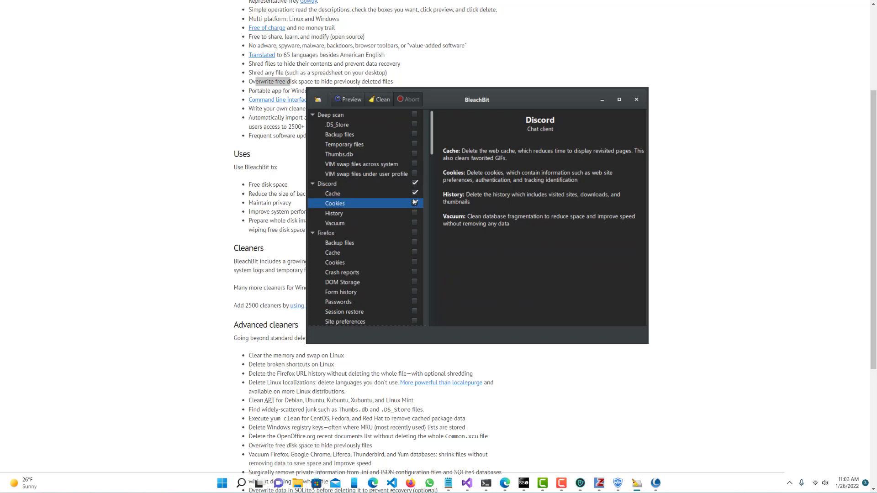
left_click(415, 193)
left_click(361, 106)
left_click(475, 237)
left_click(415, 194)
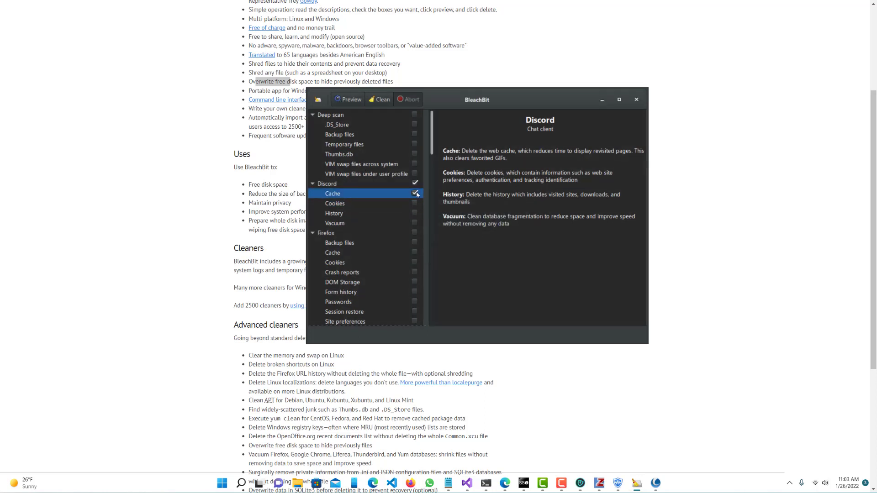
left_click(312, 184)
Step: Tick Windows Media Player Cache and preview it, finding one file with 638 B
scroll(399, 227, "down", 12)
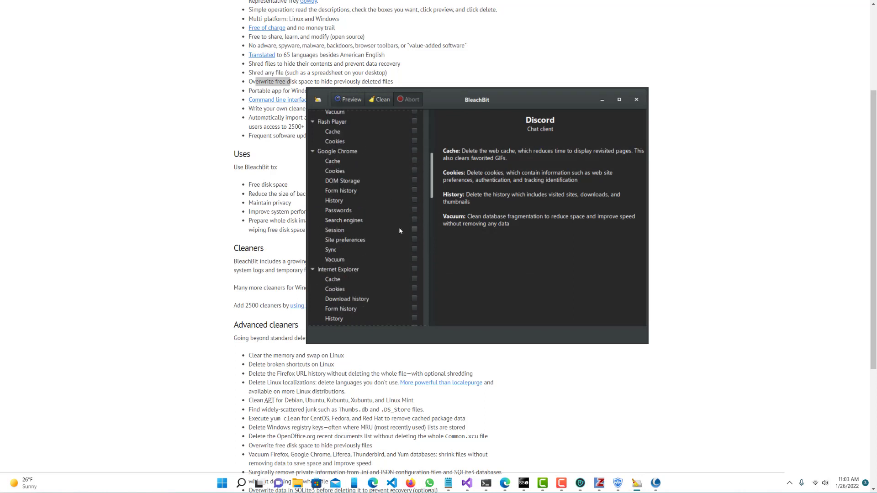
scroll(395, 225, "down", 12)
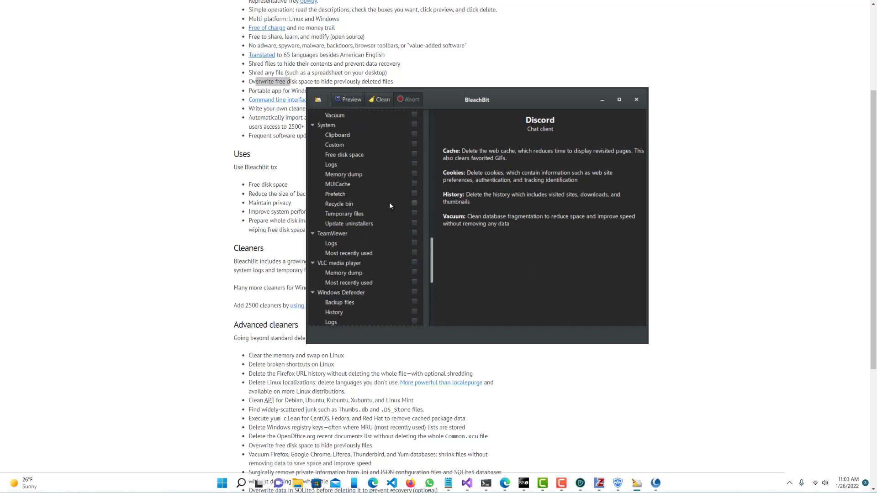
scroll(389, 208, "down", 2)
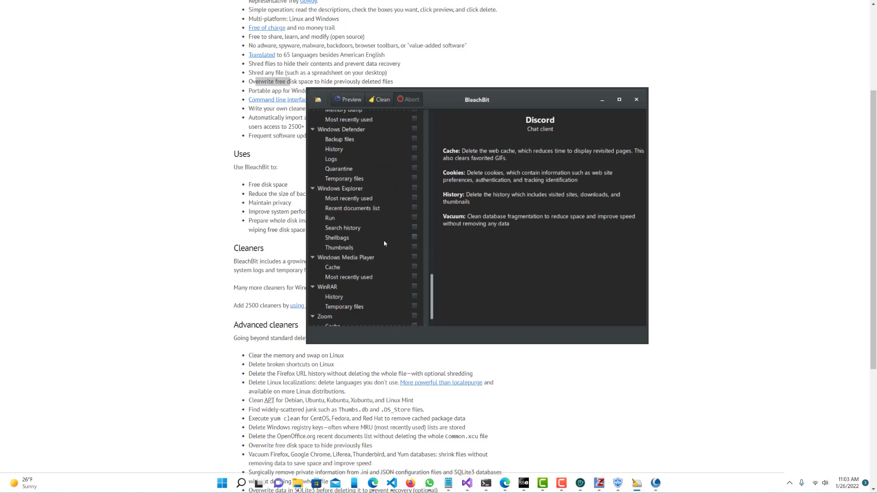
scroll(388, 262, "down", 2)
left_click(414, 243)
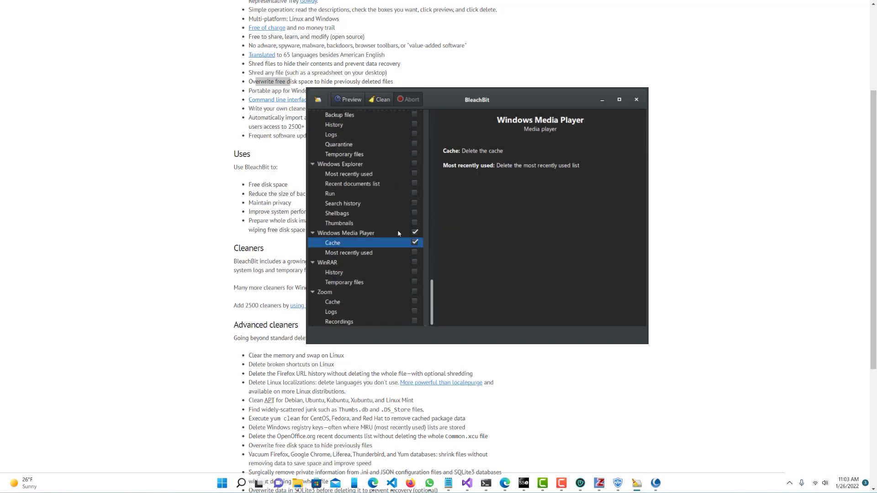
left_click(350, 99)
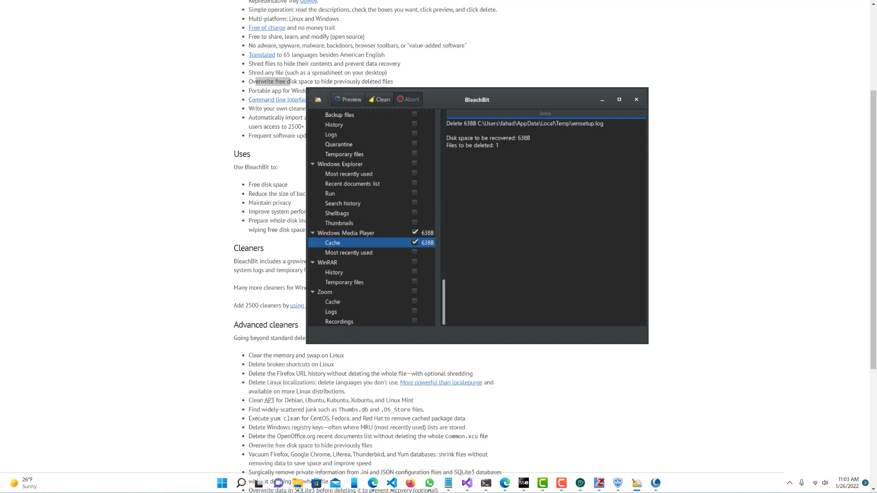
left_click(510, 155)
mouse_move(530, 139)
left_mouse_down()
mouse_move(447, 121)
mouse_move(518, 138)
left_mouse_up()
left_click(497, 165)
scroll(341, 295, "up", 15)
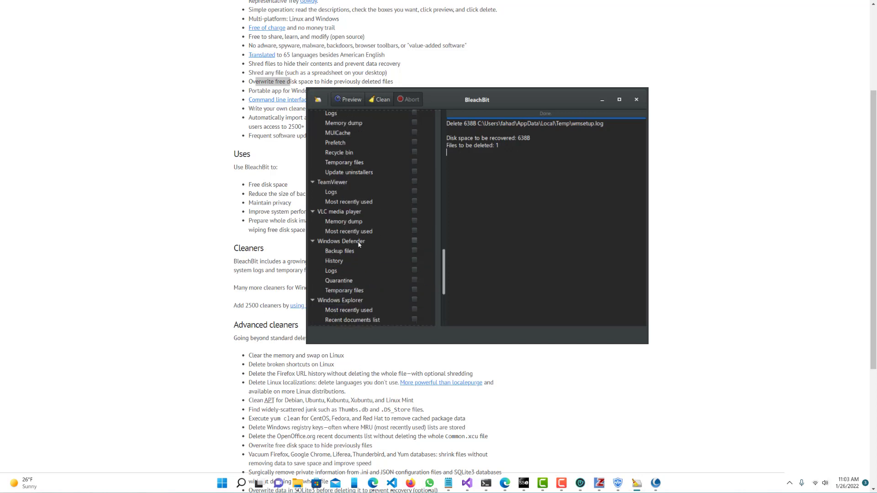
scroll(392, 170, "up", 5)
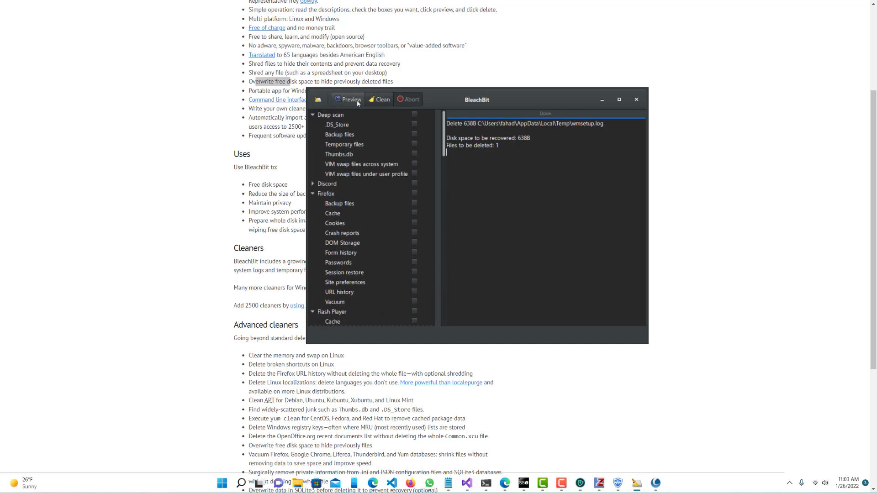
left_click(320, 100)
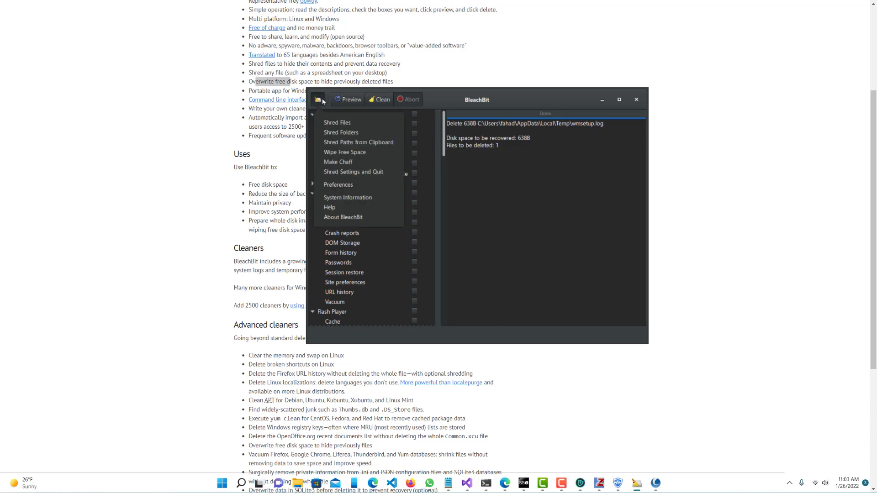
left_click(483, 228)
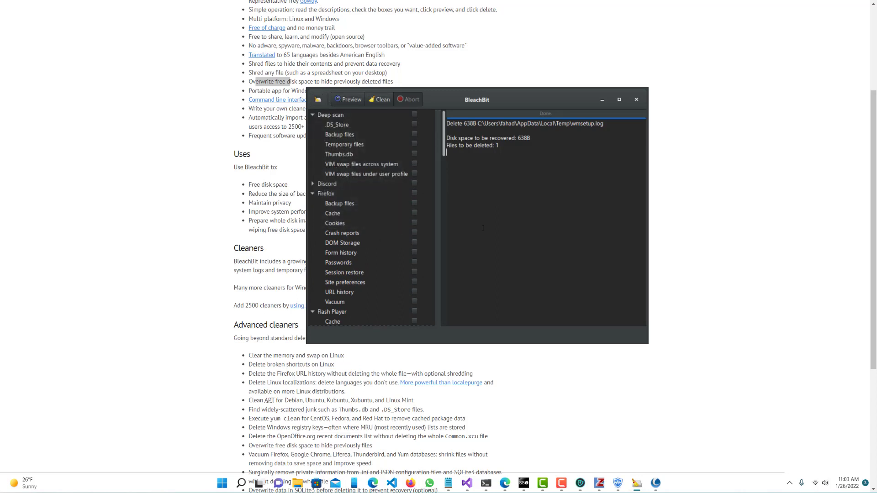
left_click_drag(476, 103, 520, 109)
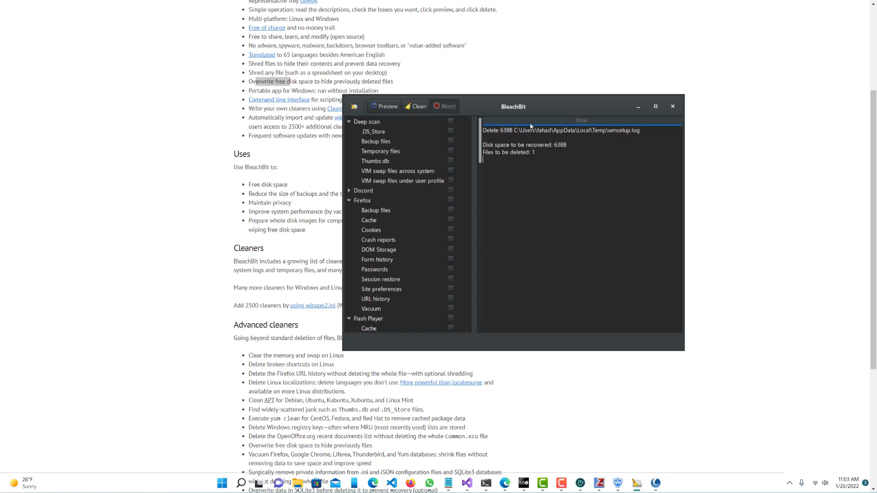
left_click_drag(538, 110, 582, 108)
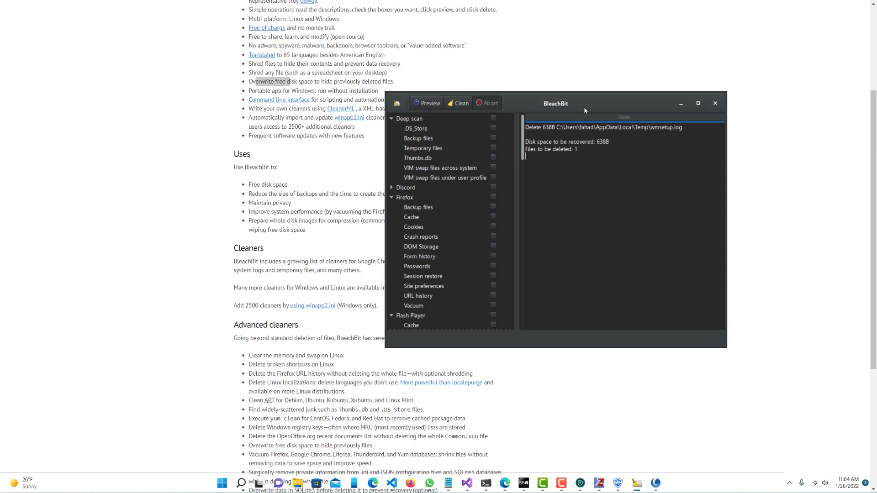
left_click_drag(585, 111, 607, 139)
scroll(603, 113, "up", 3)
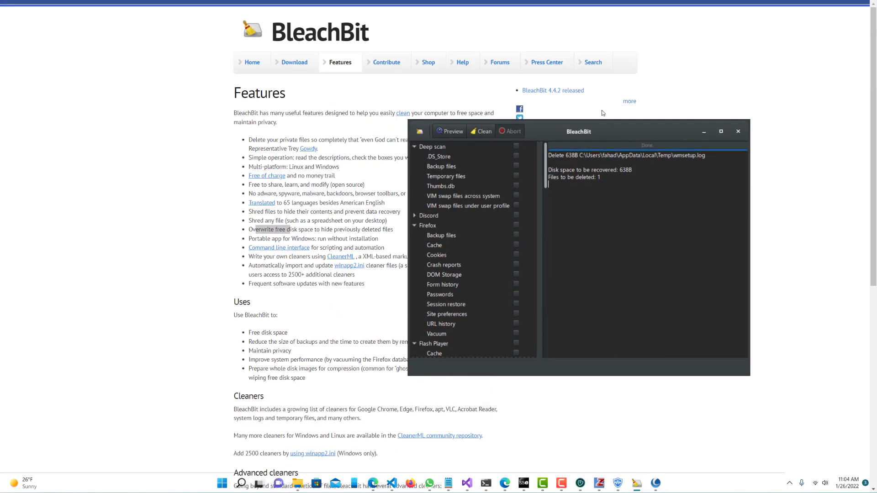